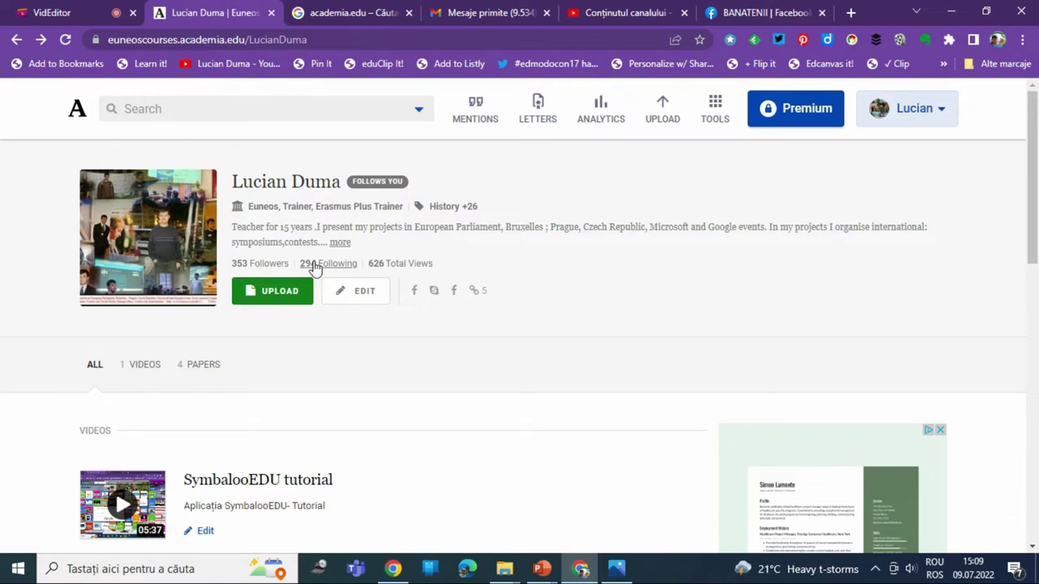
Step: Start a document upload from the profile and choose the PDF "Top 10 Social Media Curation free tools for XXI Century Education"
{"action": "left_click", "coordinate": [275, 297]}
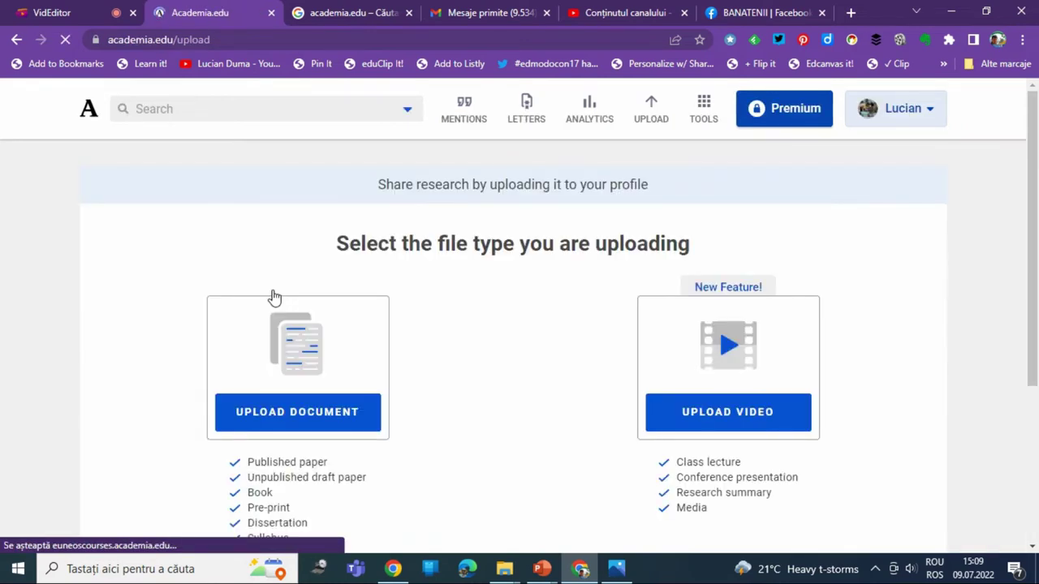
{"action": "scroll", "coordinate": [492, 400], "scroll_direction": "down", "scroll_amount": 2}
{"action": "scroll", "coordinate": [492, 401], "scroll_direction": "up", "scroll_amount": 2}
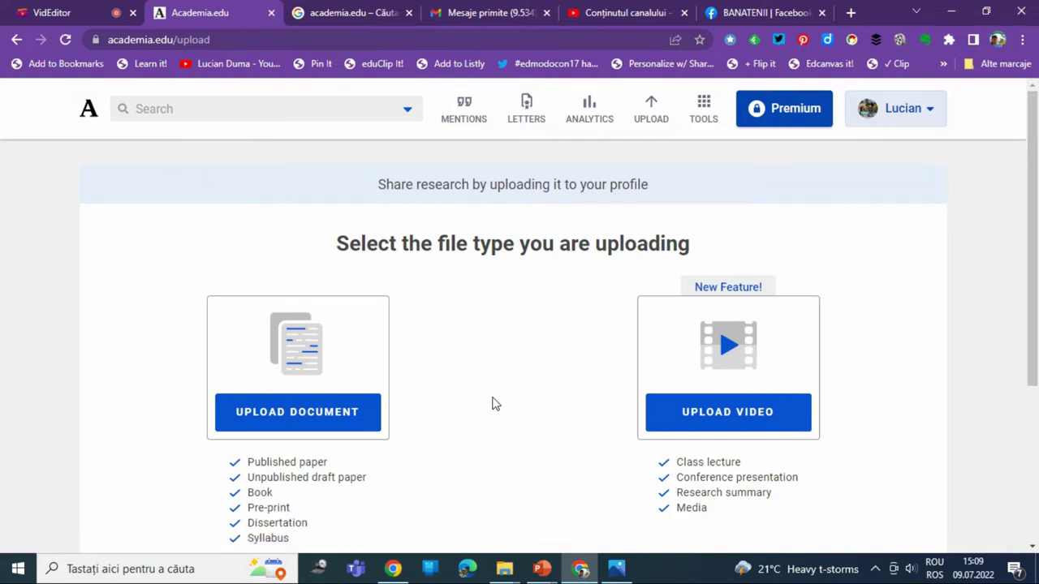
{"action": "scroll", "coordinate": [492, 401], "scroll_direction": "down", "scroll_amount": 3}
{"action": "scroll", "coordinate": [492, 401], "scroll_direction": "up", "scroll_amount": 2}
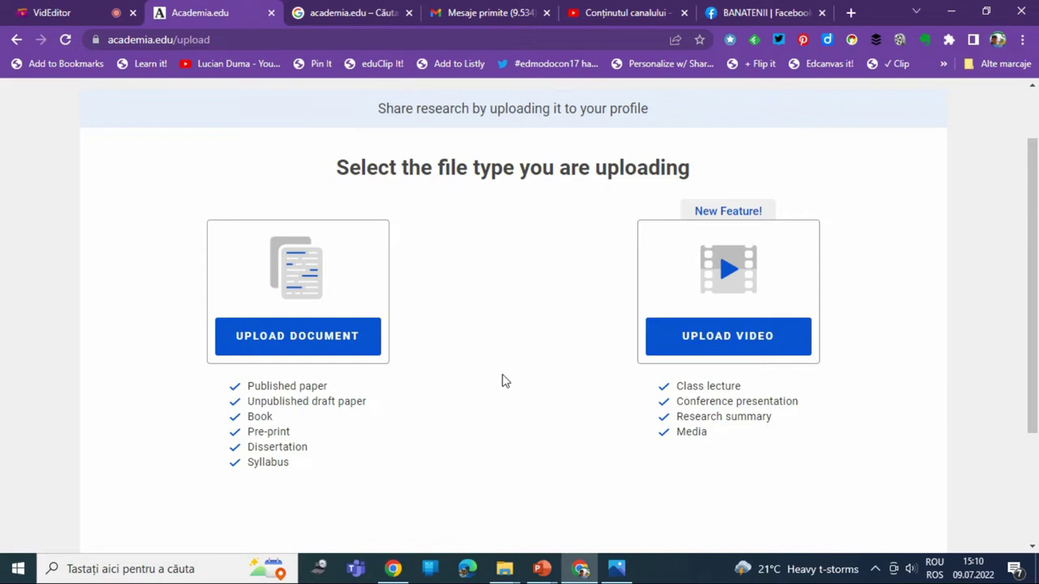
{"action": "left_click", "coordinate": [338, 339]}
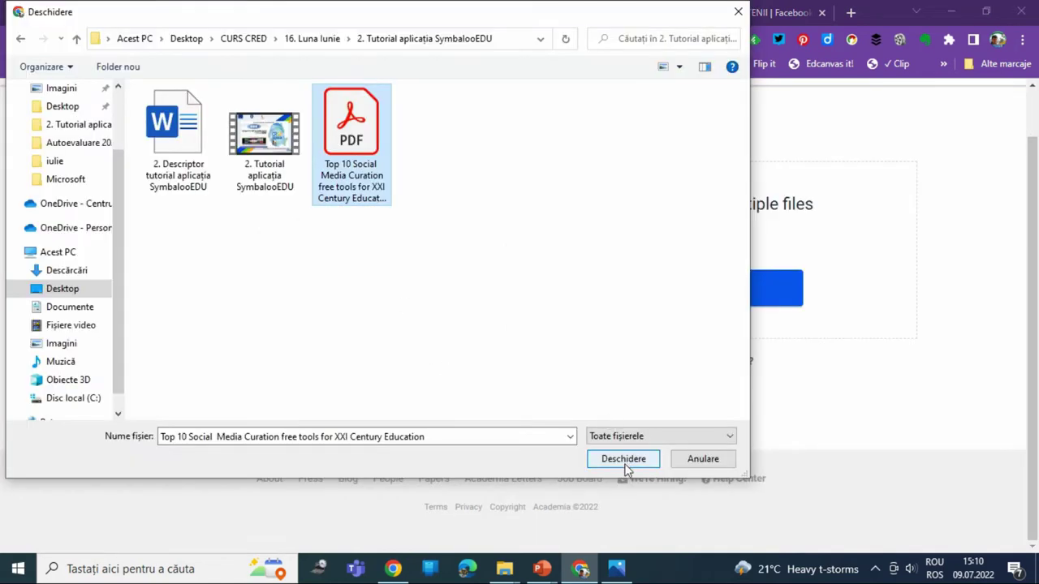
{"action": "left_click", "coordinate": [623, 461]}
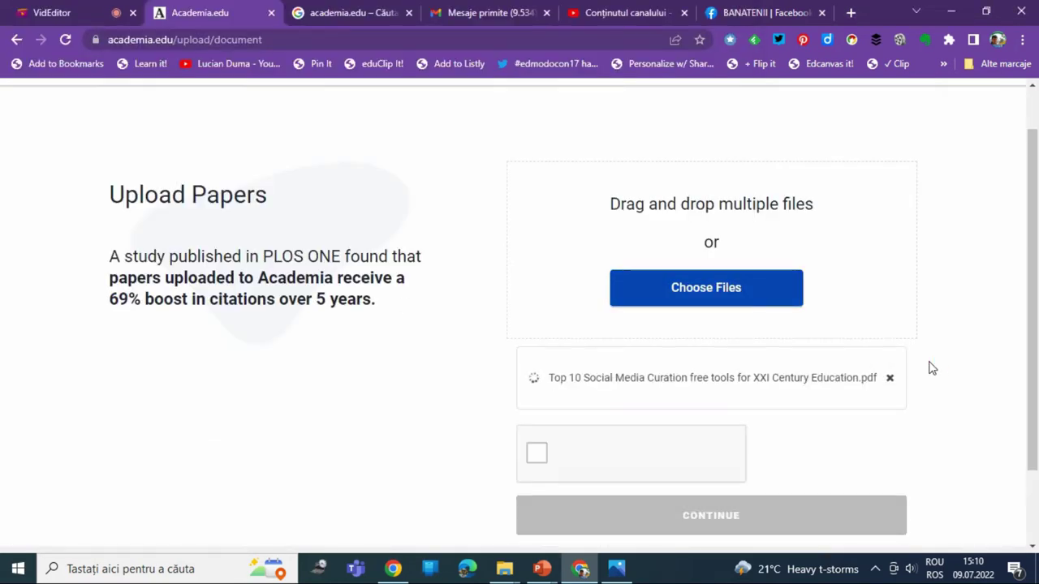
Step: Complete the reCAPTCHA check, continue with the uploaded PDF, and classify the file type as Other
{"action": "scroll", "coordinate": [984, 394], "scroll_direction": "down", "scroll_amount": 2}
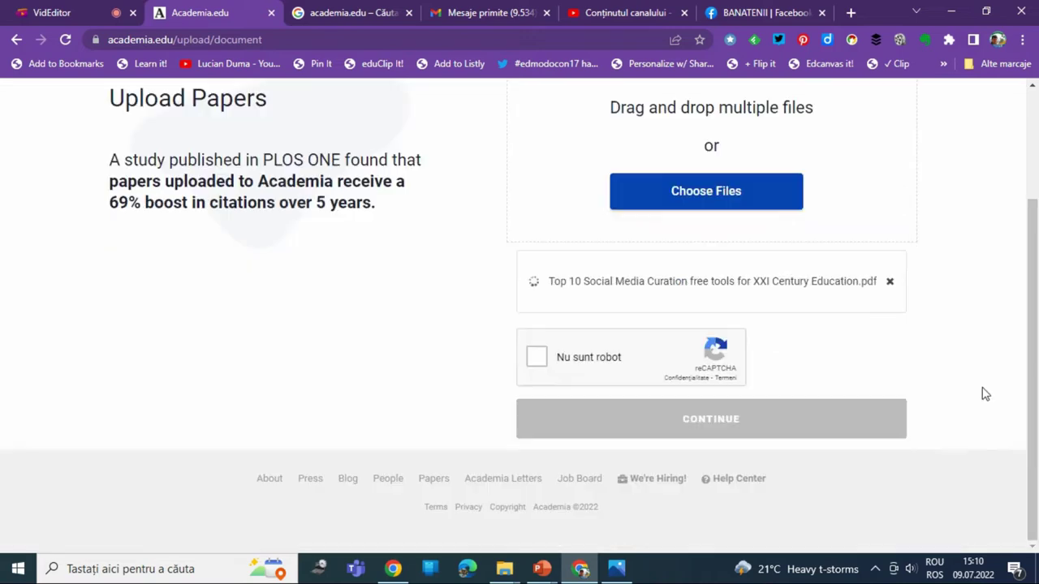
{"action": "left_click", "coordinate": [537, 356]}
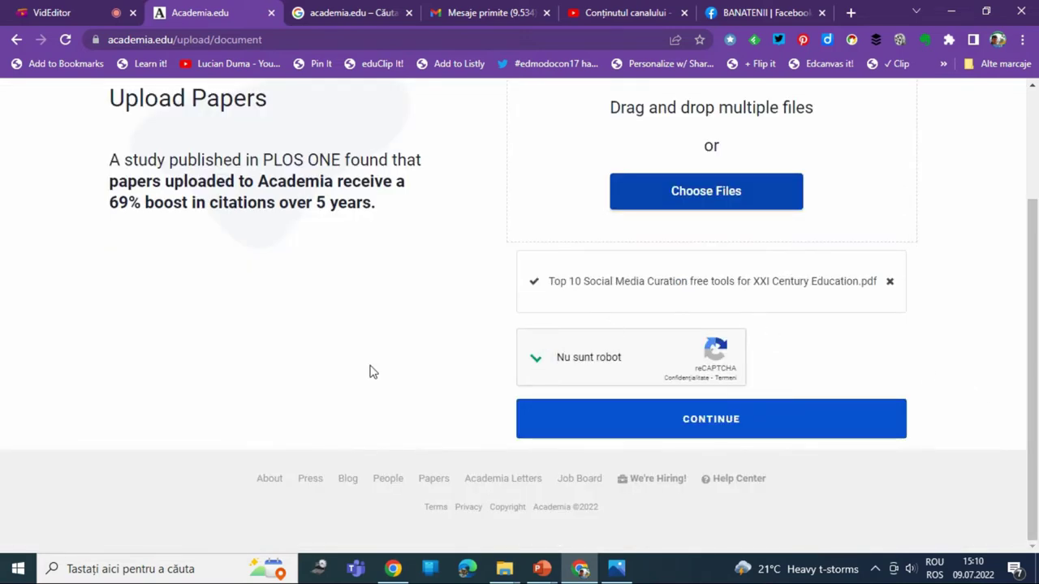
{"action": "left_click", "coordinate": [758, 418]}
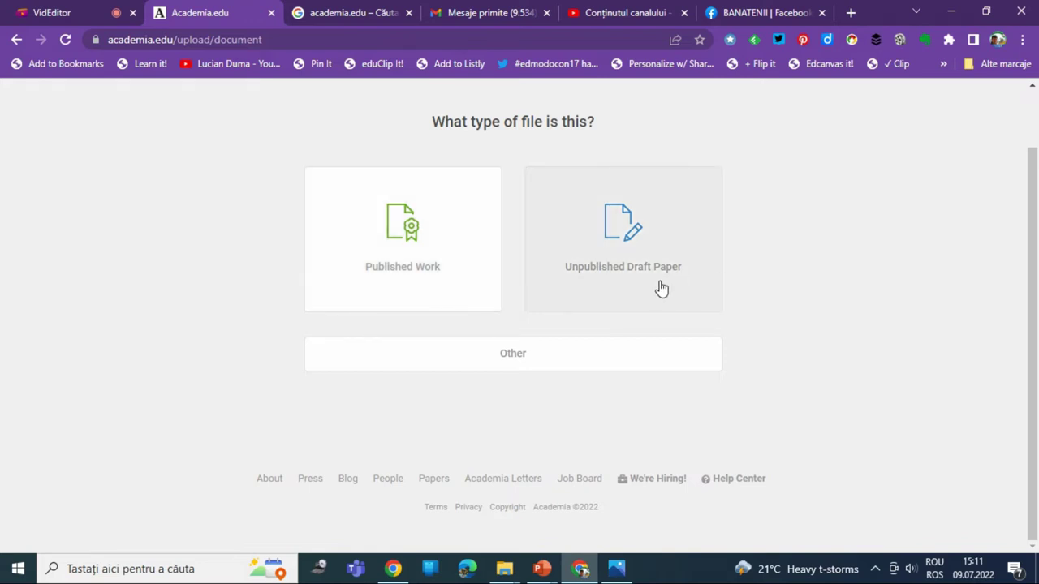
{"action": "left_click", "coordinate": [532, 357]}
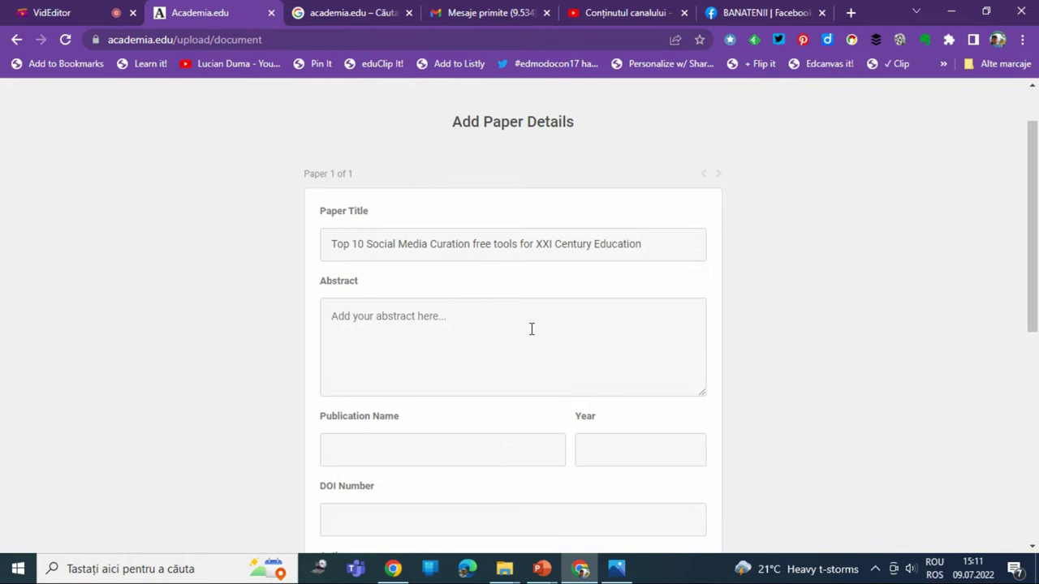
Step: Enter "Social Media Curation în Education" as the paper's abstract
{"action": "scroll", "coordinate": [528, 329], "scroll_direction": "down", "scroll_amount": 5}
{"action": "scroll", "coordinate": [532, 335], "scroll_direction": "up", "scroll_amount": 4}
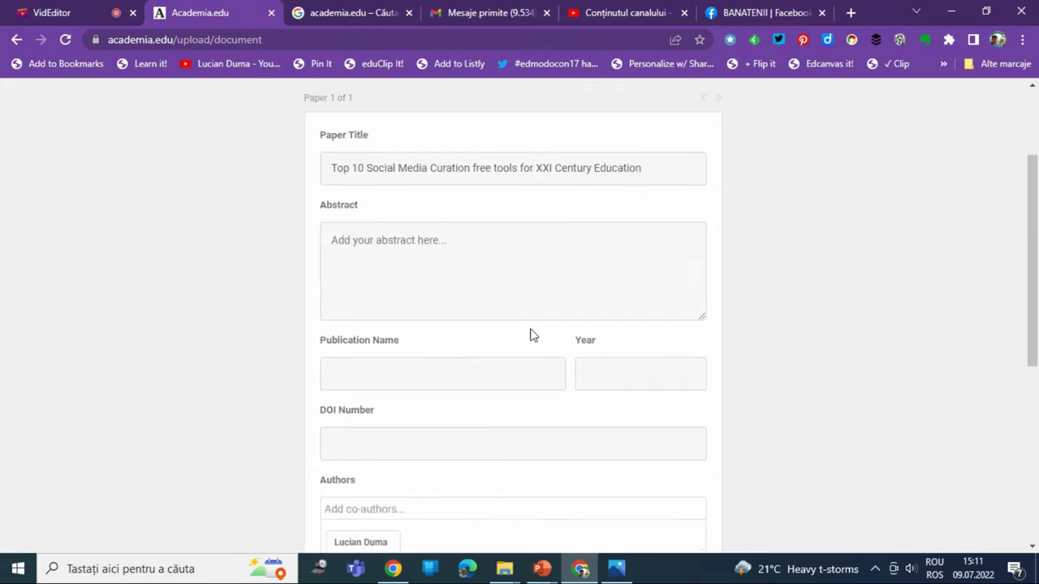
{"action": "left_click", "coordinate": [487, 294]}
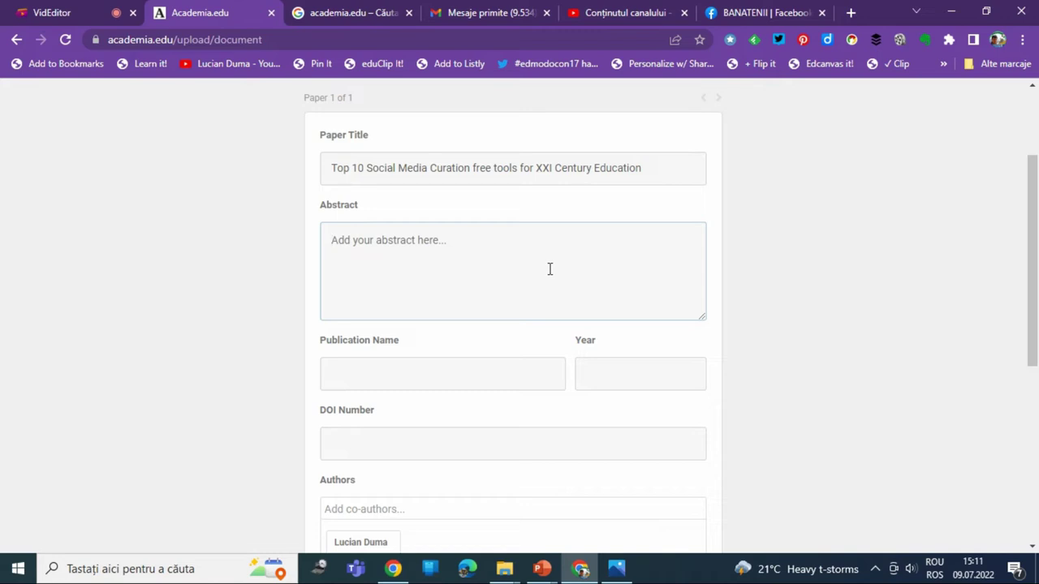
{"action": "type", "text": "Socil"}
{"action": "key", "text": "BackSpace"}
{"action": "type", "text": "a"}
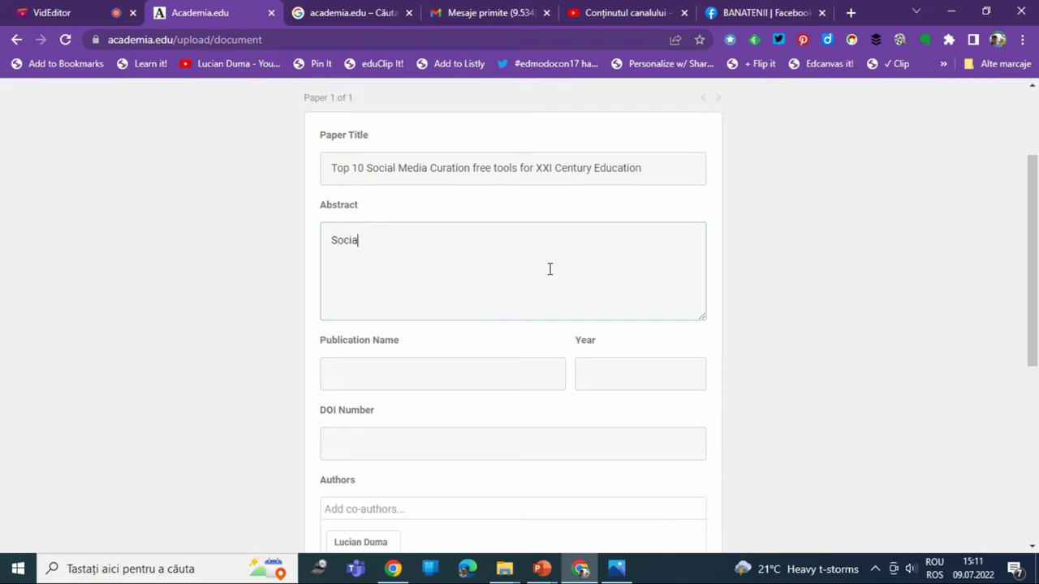
{"action": "type", "text": "l Media Curation în"}
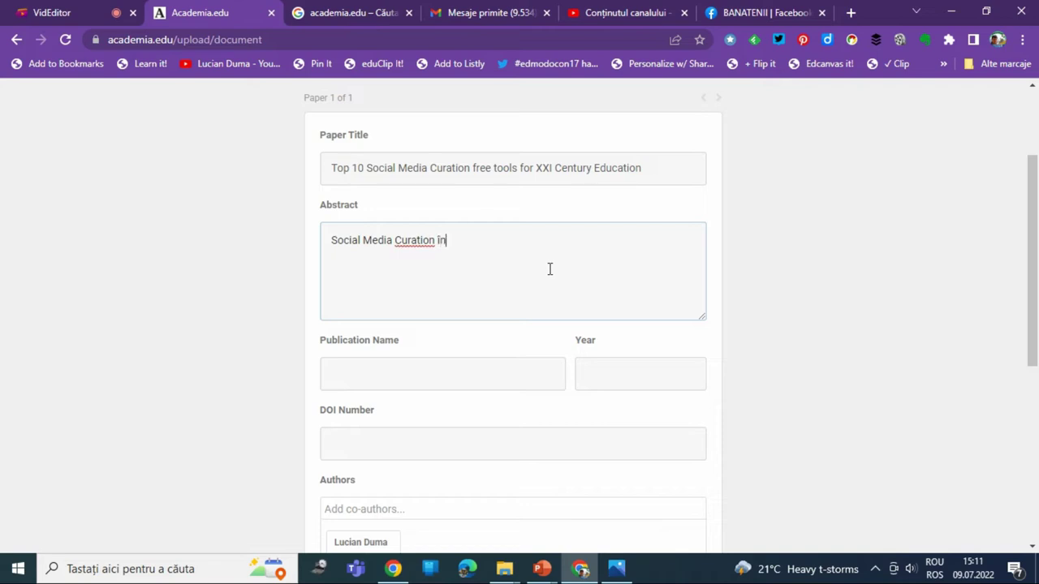
{"action": "type", "text": " Education"}
{"action": "left_click", "coordinate": [433, 369]}
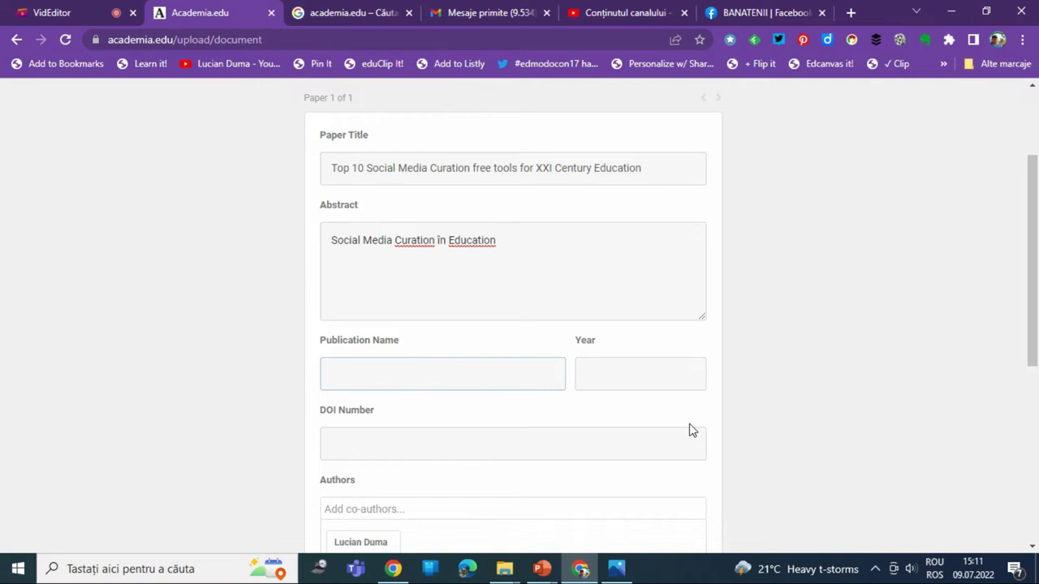
Step: Add Curation and Social Media as the paper's research interests
{"action": "scroll", "coordinate": [652, 431], "scroll_direction": "down", "scroll_amount": 2}
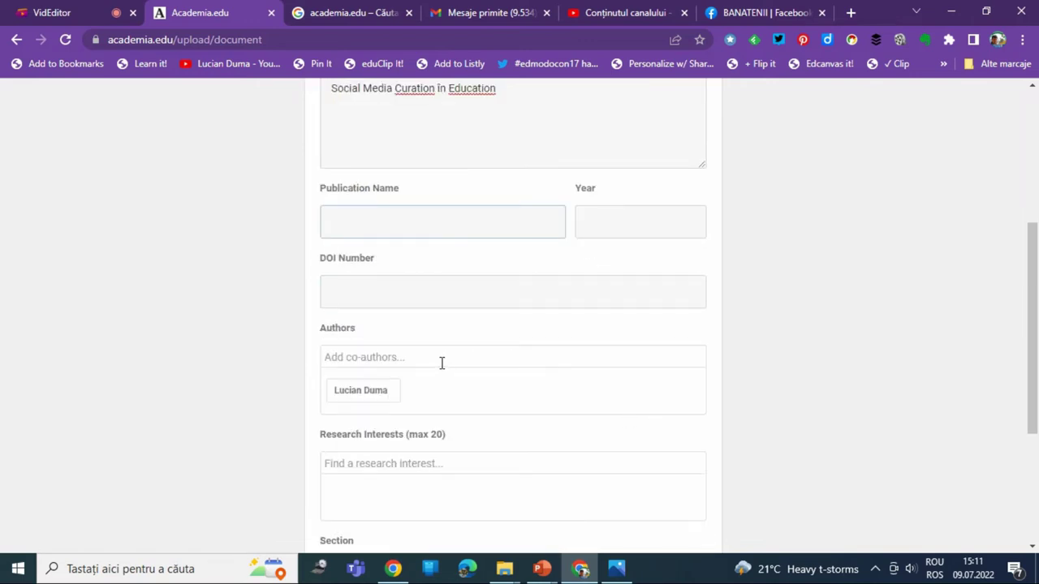
{"action": "left_click", "coordinate": [440, 367]}
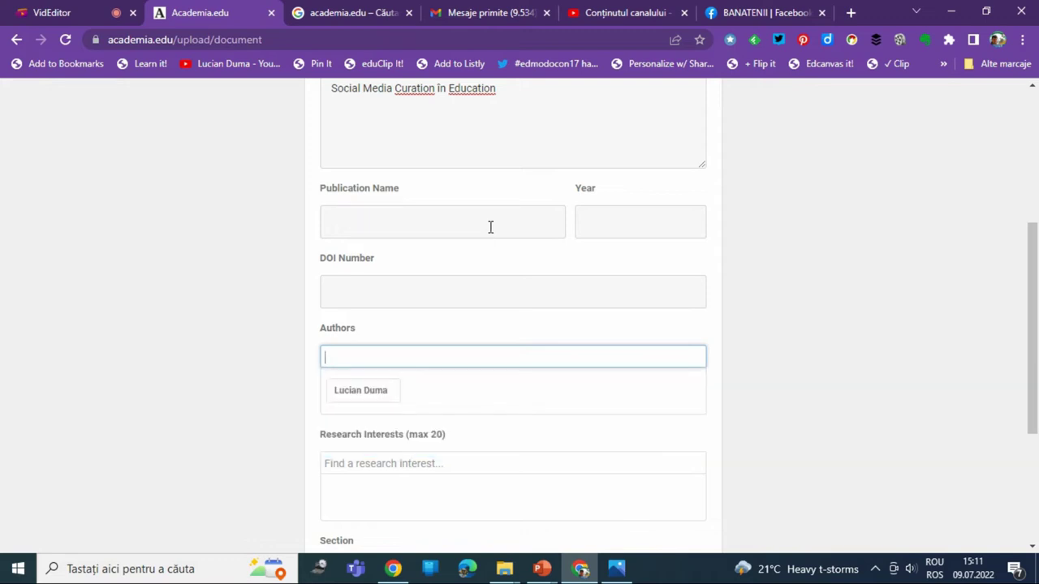
{"action": "scroll", "coordinate": [882, 376], "scroll_direction": "down", "scroll_amount": 1}
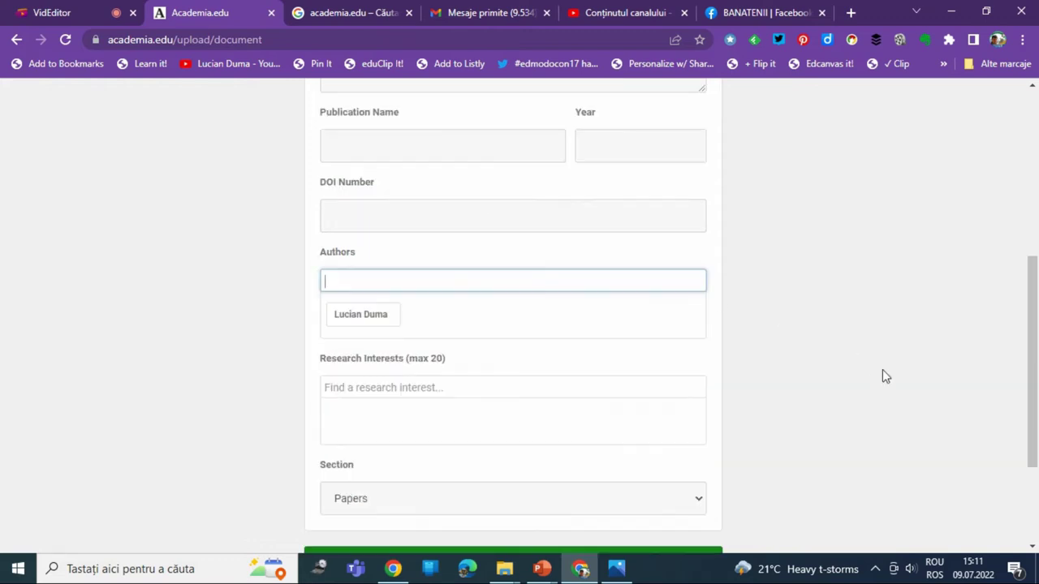
{"action": "left_click", "coordinate": [473, 384]}
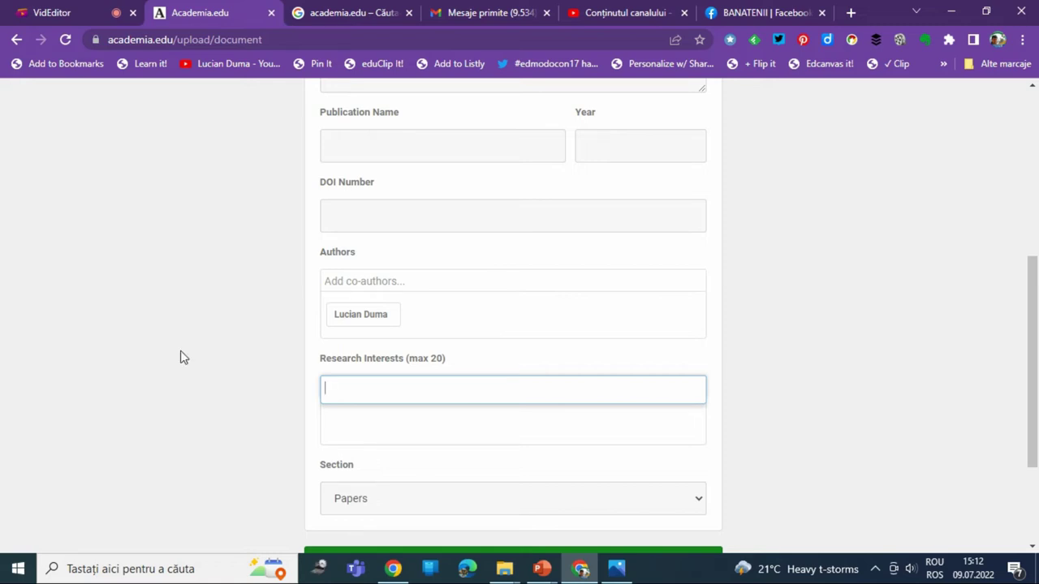
{"action": "type", "text": "curation"}
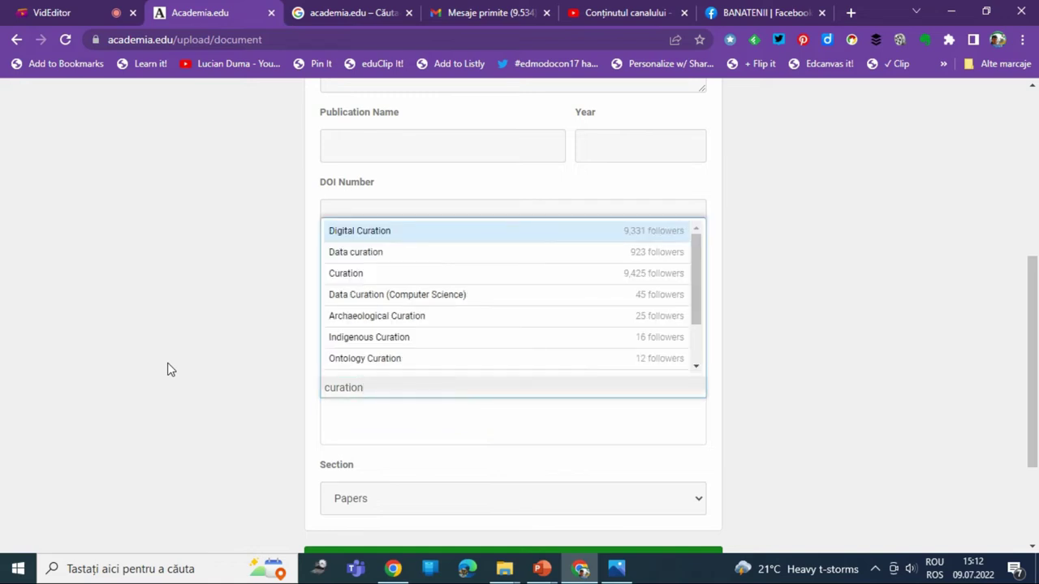
{"action": "left_click", "coordinate": [401, 273]}
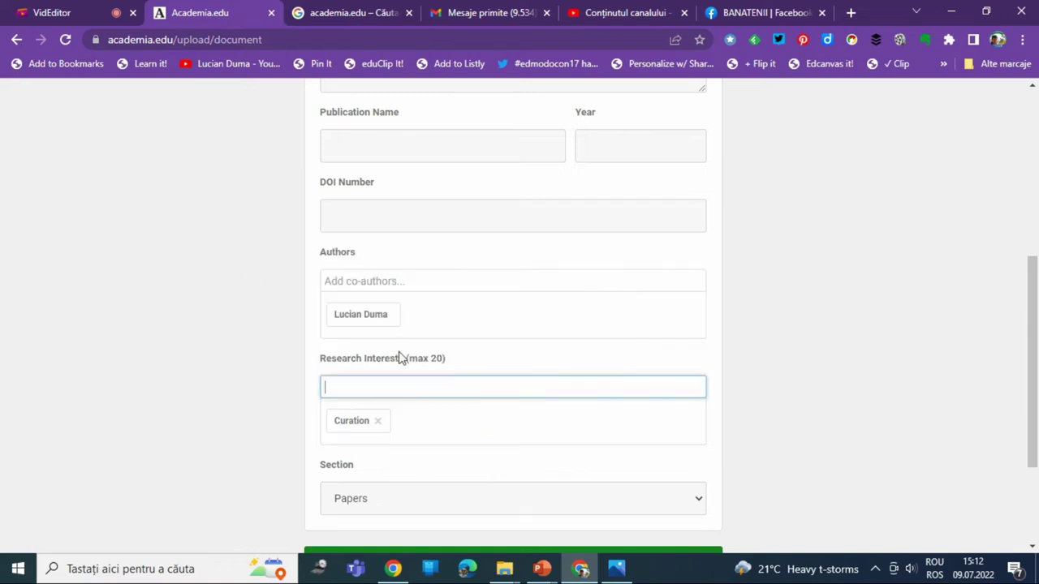
{"action": "type", "text": "s"}
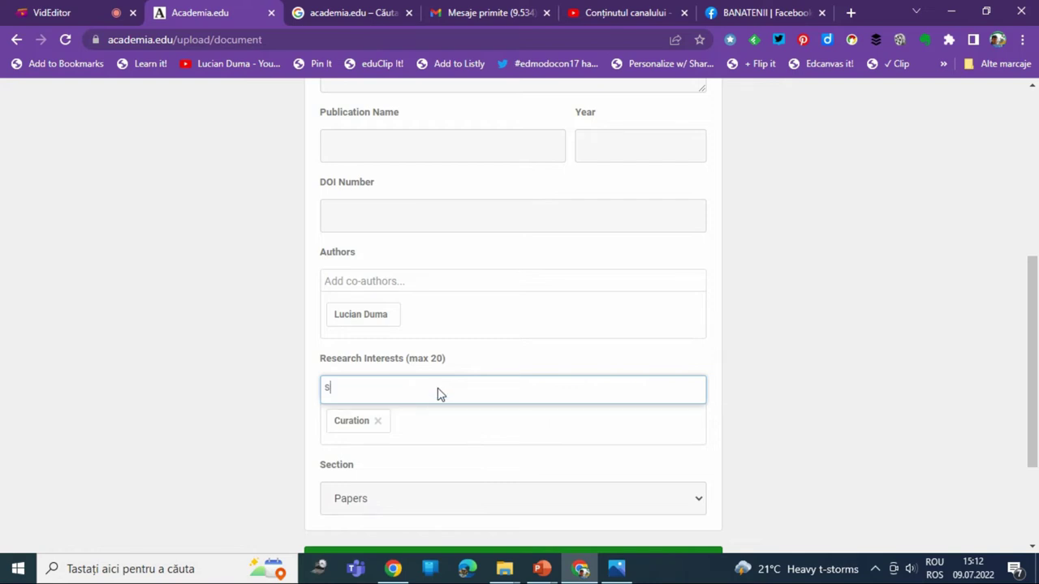
{"action": "type", "text": "ocial media"}
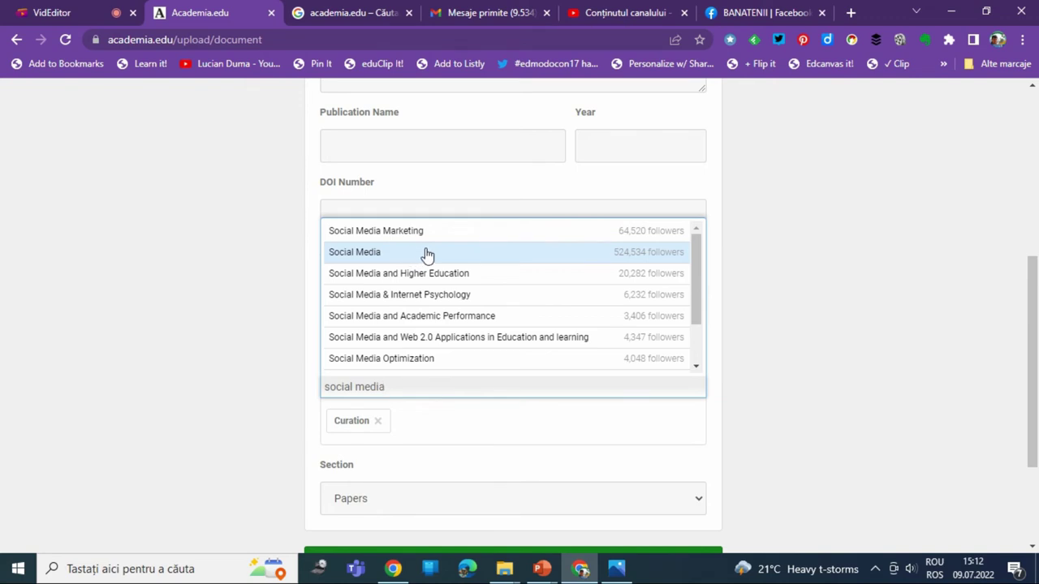
{"action": "left_click", "coordinate": [427, 254]}
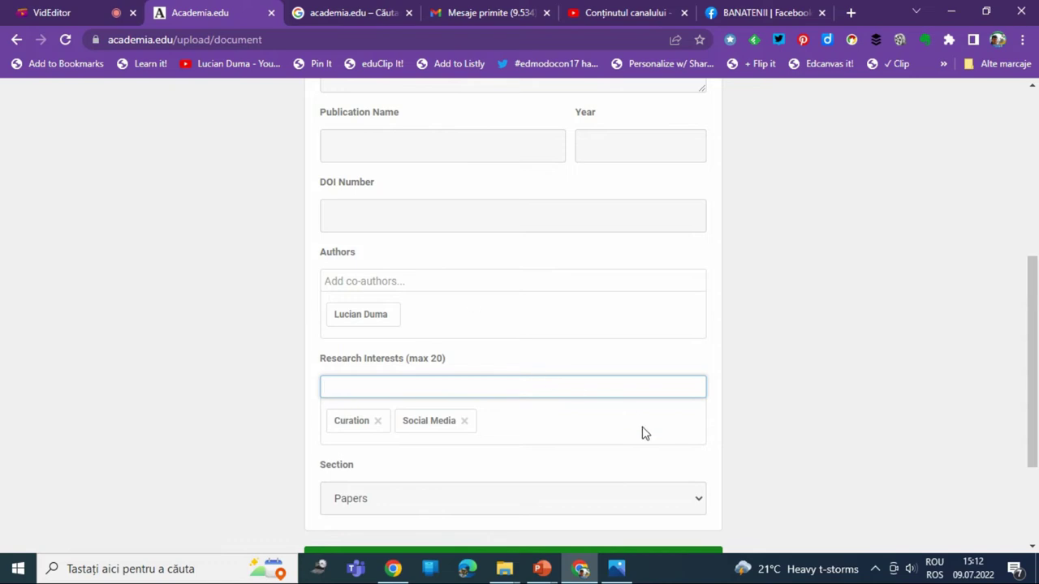
Step: Set the paper's section to Conference Presentations
{"action": "scroll", "coordinate": [662, 436], "scroll_direction": "down", "scroll_amount": 1}
{"action": "left_click", "coordinate": [454, 428]}
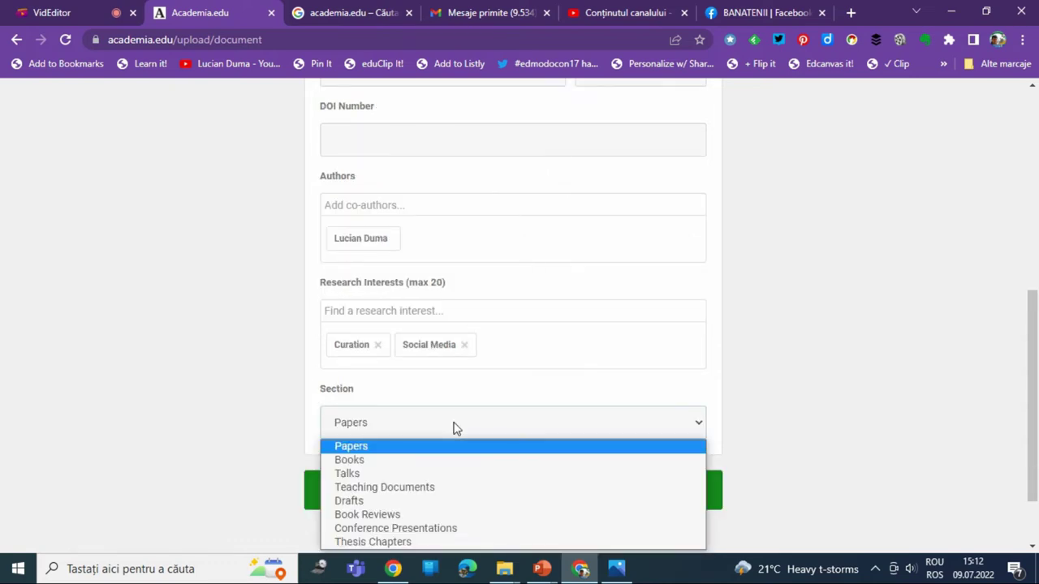
{"action": "scroll", "coordinate": [439, 437], "scroll_direction": "down", "scroll_amount": 1}
{"action": "left_click", "coordinate": [380, 328]}
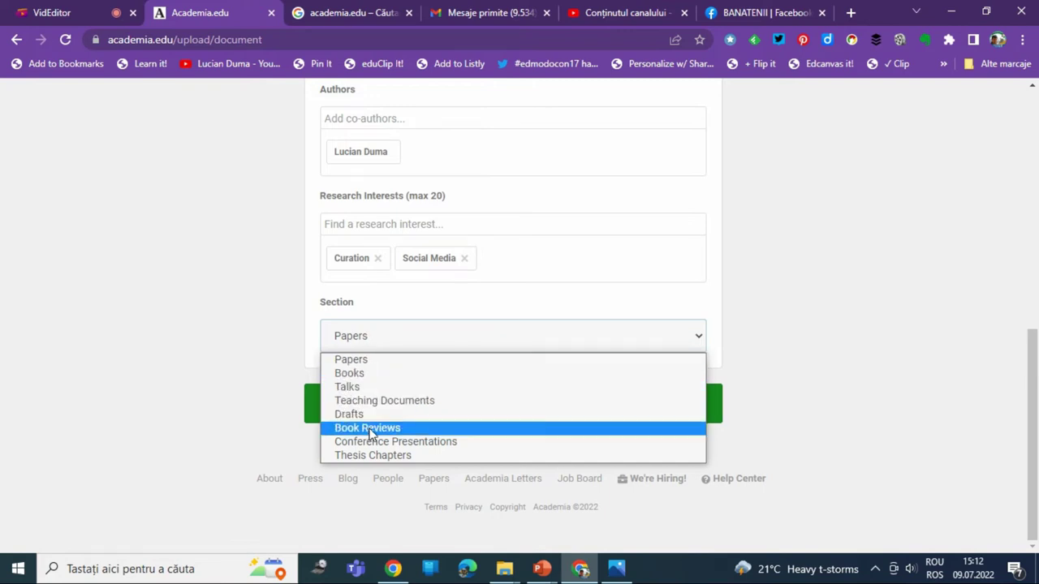
{"action": "left_click", "coordinate": [417, 443]}
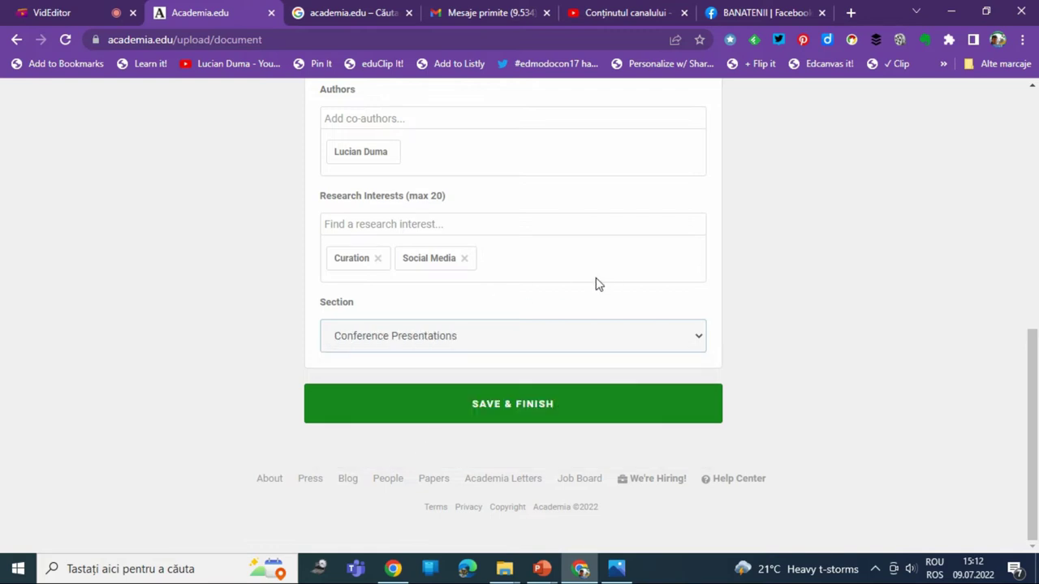
Step: Review and save the paper details, and agree to open the paper to discussion and comments from colleagues
{"action": "scroll", "coordinate": [595, 283], "scroll_direction": "up", "scroll_amount": 15}
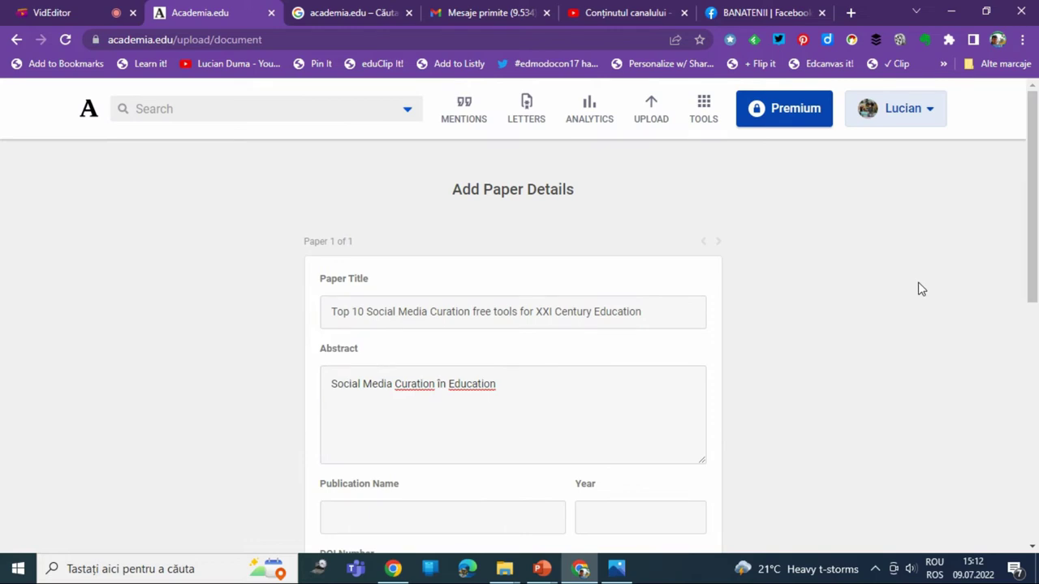
{"action": "scroll", "coordinate": [921, 290], "scroll_direction": "down", "scroll_amount": 7}
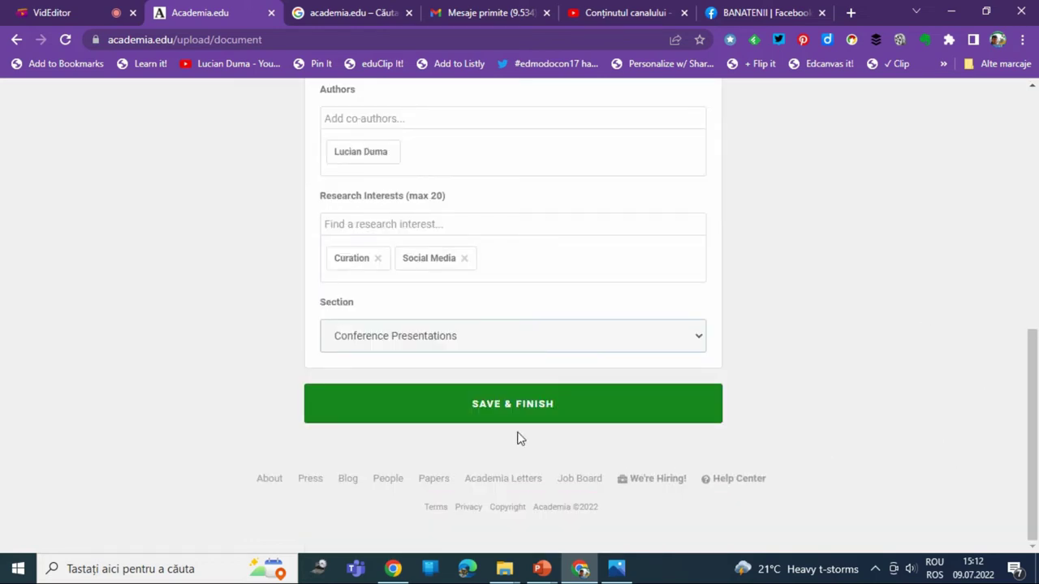
{"action": "left_click", "coordinate": [516, 408]}
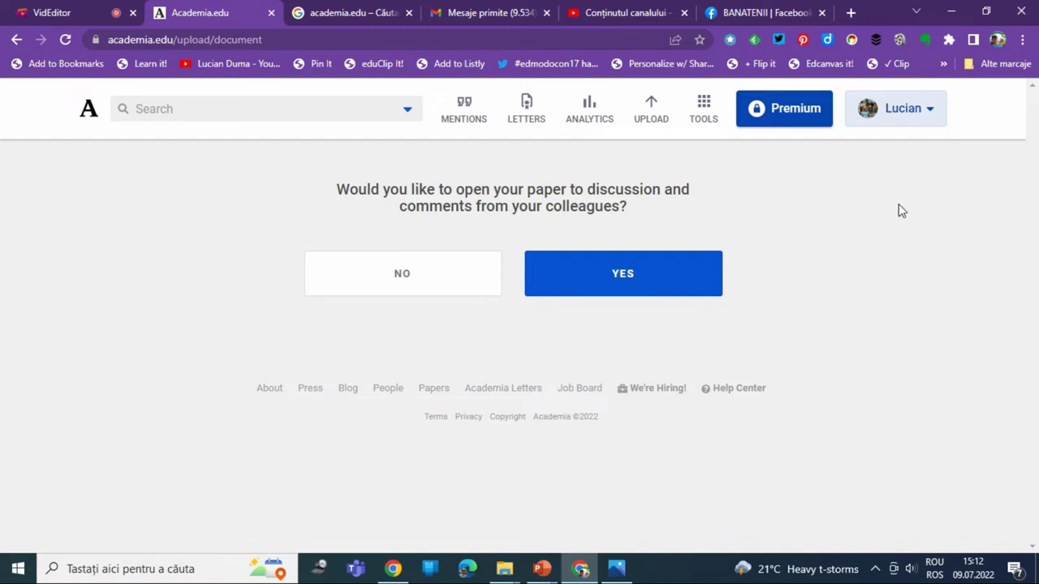
{"action": "left_click", "coordinate": [625, 279]}
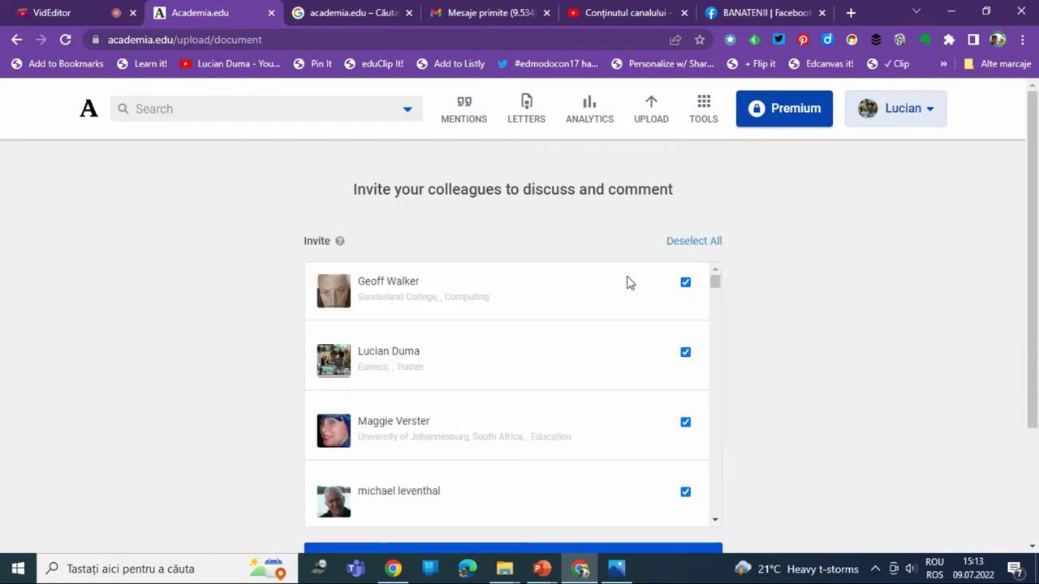
Step: Look through the list of colleagues selected for invitation to discuss and comment on the paper
{"action": "scroll", "coordinate": [626, 281], "scroll_direction": "down", "scroll_amount": 9}
{"action": "scroll", "coordinate": [627, 282], "scroll_direction": "down", "scroll_amount": 3}
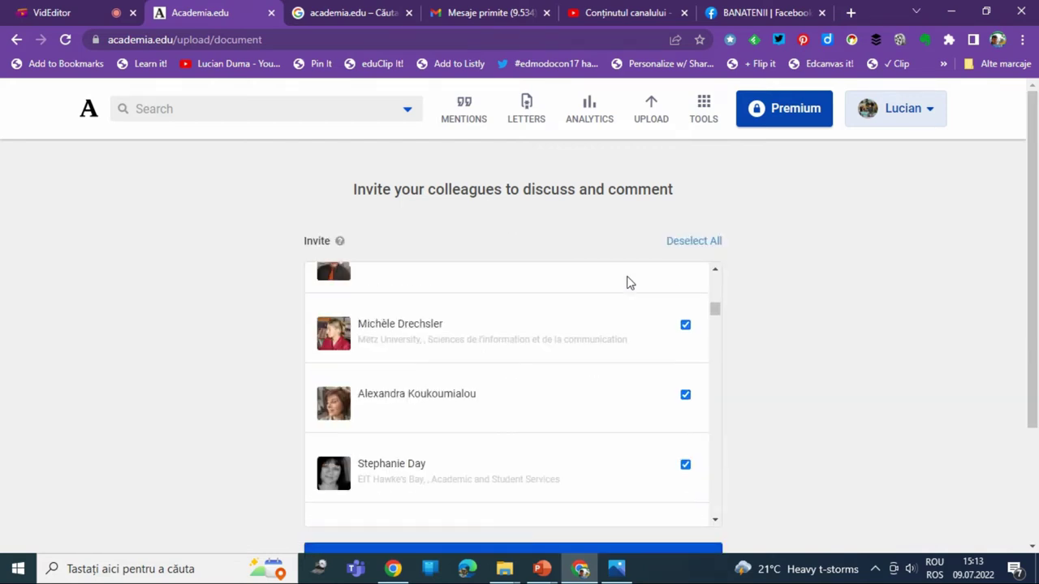
{"action": "scroll", "coordinate": [966, 324], "scroll_direction": "down", "scroll_amount": 2}
{"action": "scroll", "coordinate": [557, 311], "scroll_direction": "up", "scroll_amount": 12}
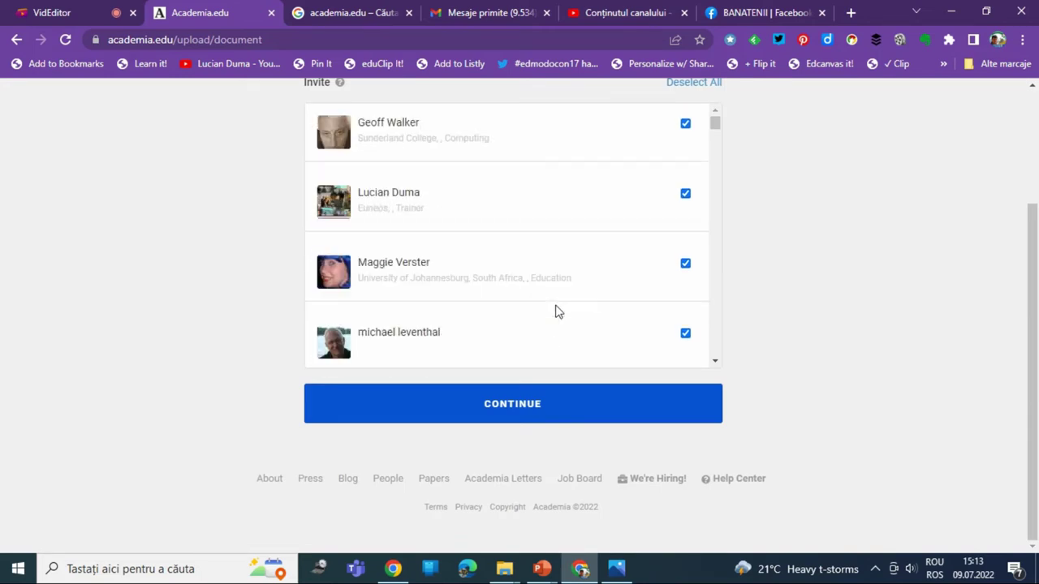
{"action": "scroll", "coordinate": [557, 311], "scroll_direction": "down", "scroll_amount": 15}
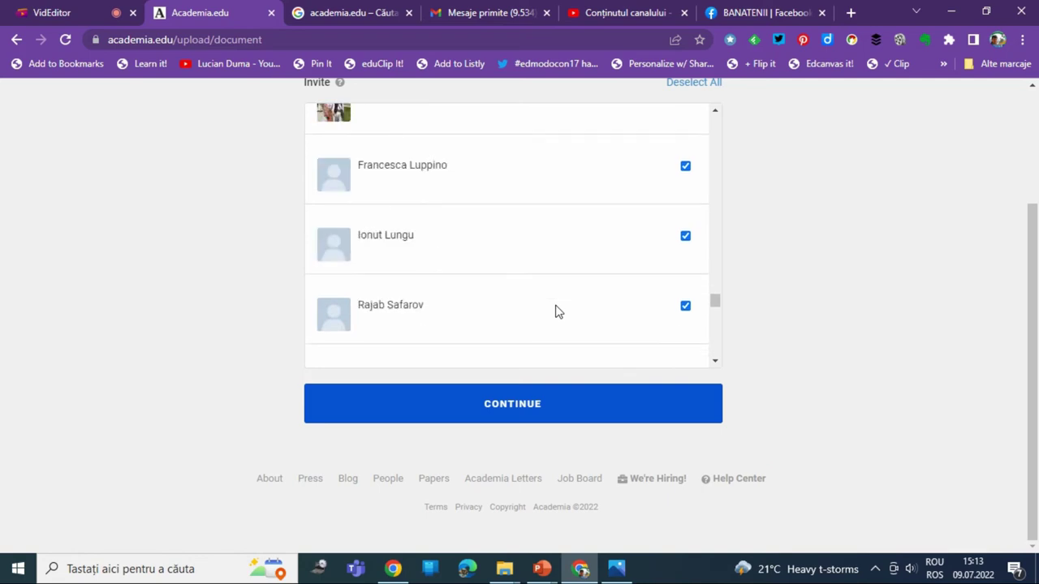
{"action": "scroll", "coordinate": [557, 311], "scroll_direction": "down", "scroll_amount": 3}
{"action": "scroll", "coordinate": [557, 310], "scroll_direction": "up", "scroll_amount": 15}
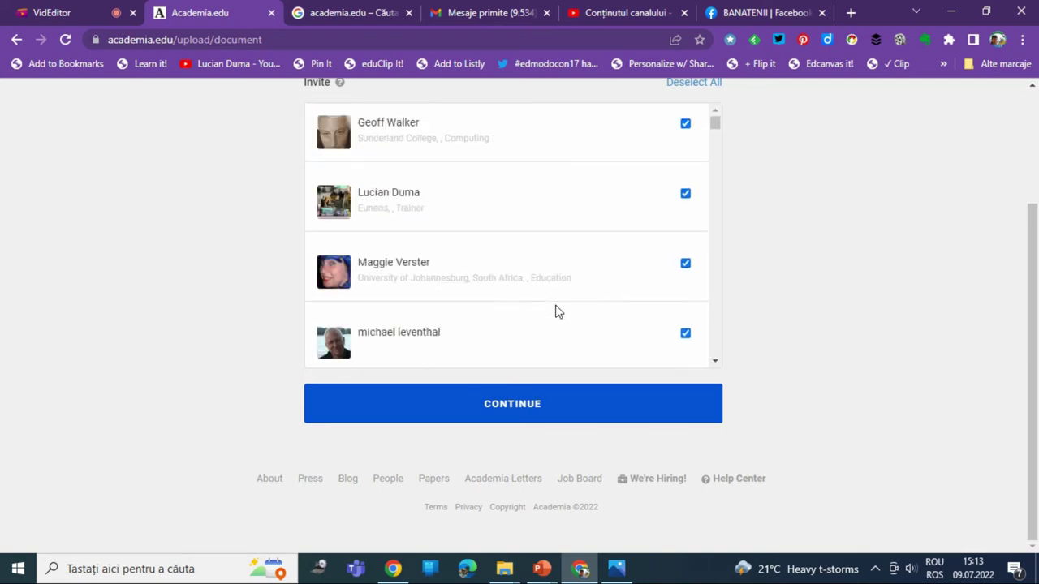
{"action": "scroll", "coordinate": [1024, 315], "scroll_direction": "up", "scroll_amount": 2}
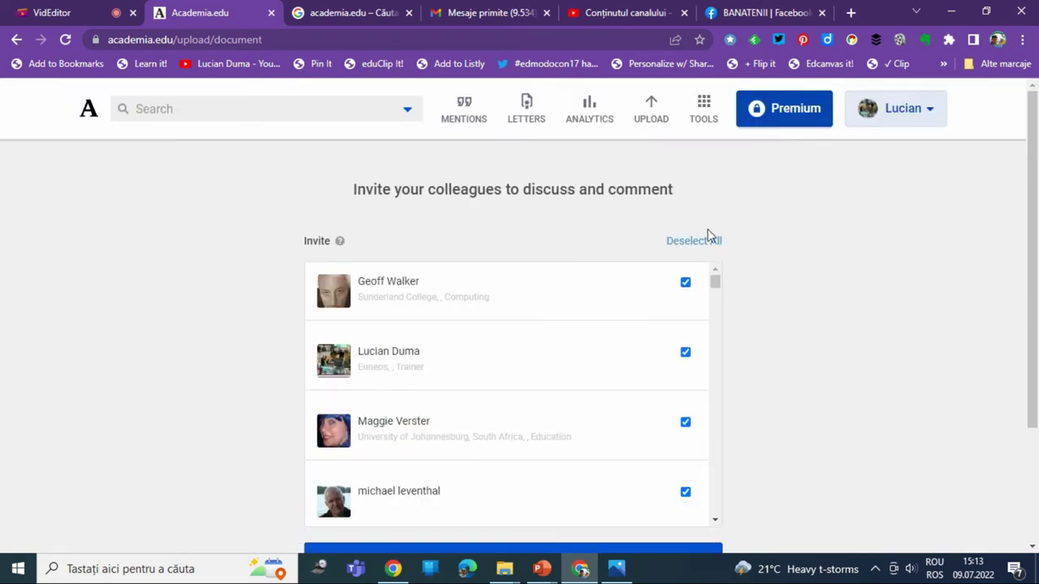
Step: Deselect all colleagues in the list of people to invite to the paper discussion
{"action": "left_click", "coordinate": [684, 248]}
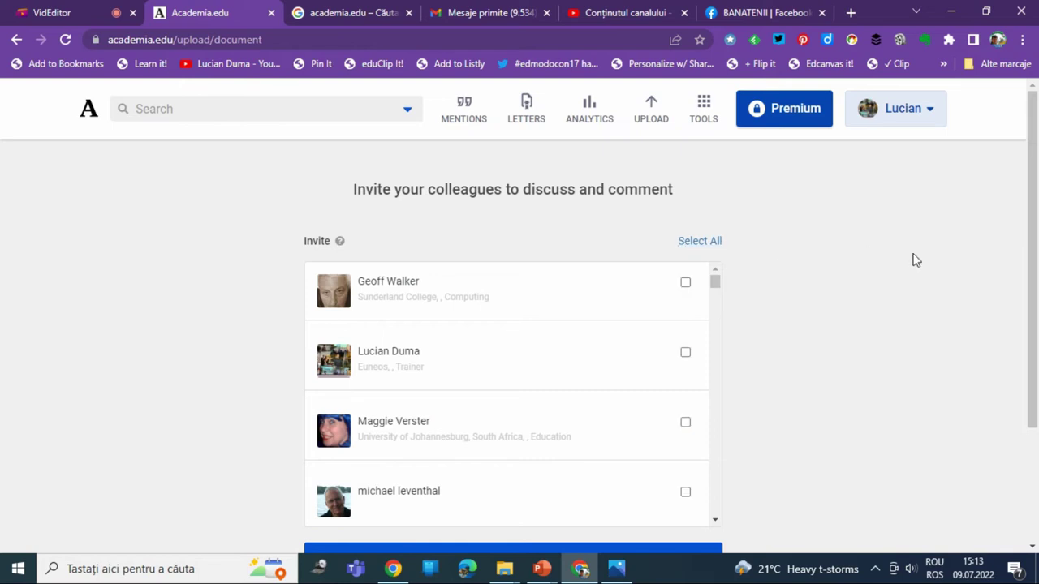
{"action": "scroll", "coordinate": [687, 418], "scroll_direction": "down", "scroll_amount": 2}
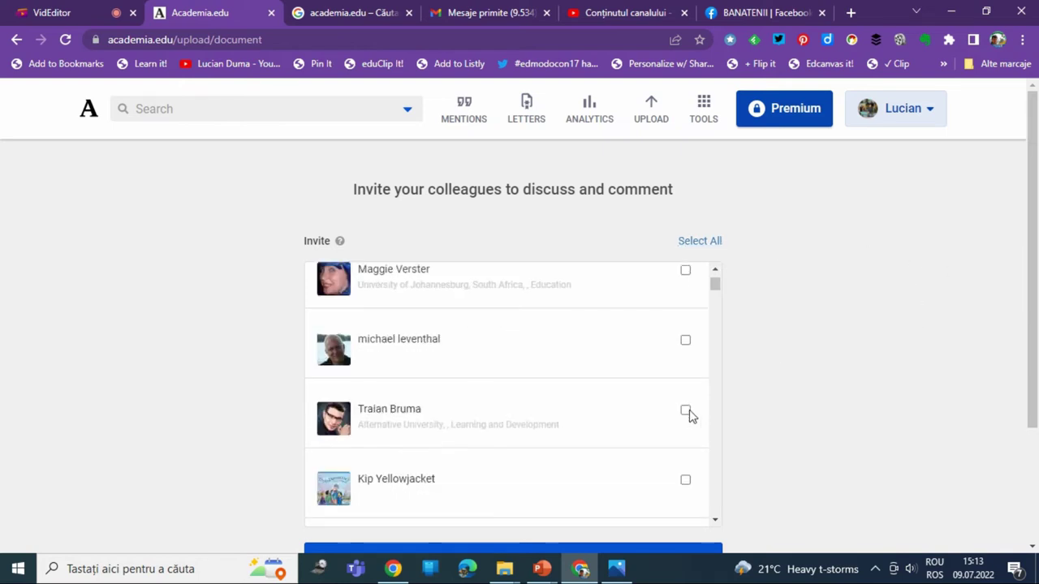
{"action": "left_click", "coordinate": [685, 413]}
{"action": "left_click", "coordinate": [686, 342]}
{"action": "left_click", "coordinate": [685, 411]}
{"action": "left_click", "coordinate": [687, 342]}
Step: Continue without inviting any colleagues and decline the upgrade to an expanded premium discussion
{"action": "scroll", "coordinate": [832, 358], "scroll_direction": "down", "scroll_amount": 2}
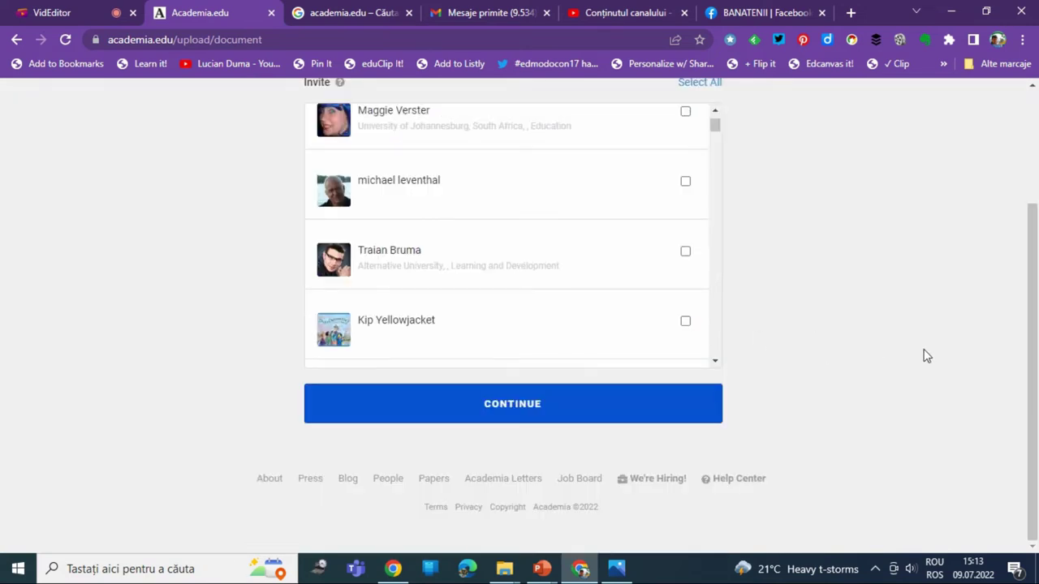
{"action": "left_click", "coordinate": [528, 416]}
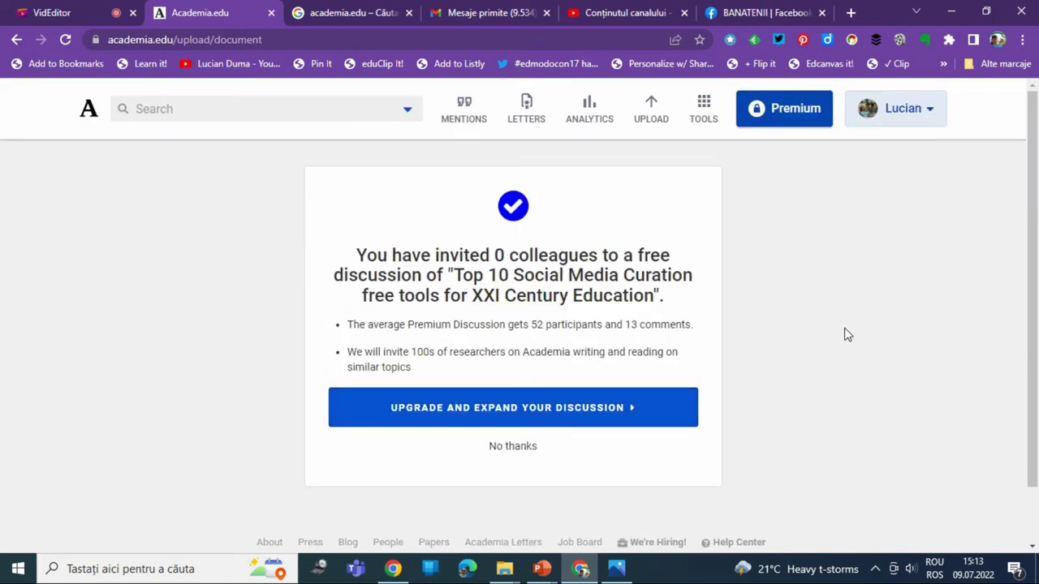
{"action": "left_click", "coordinate": [511, 447]}
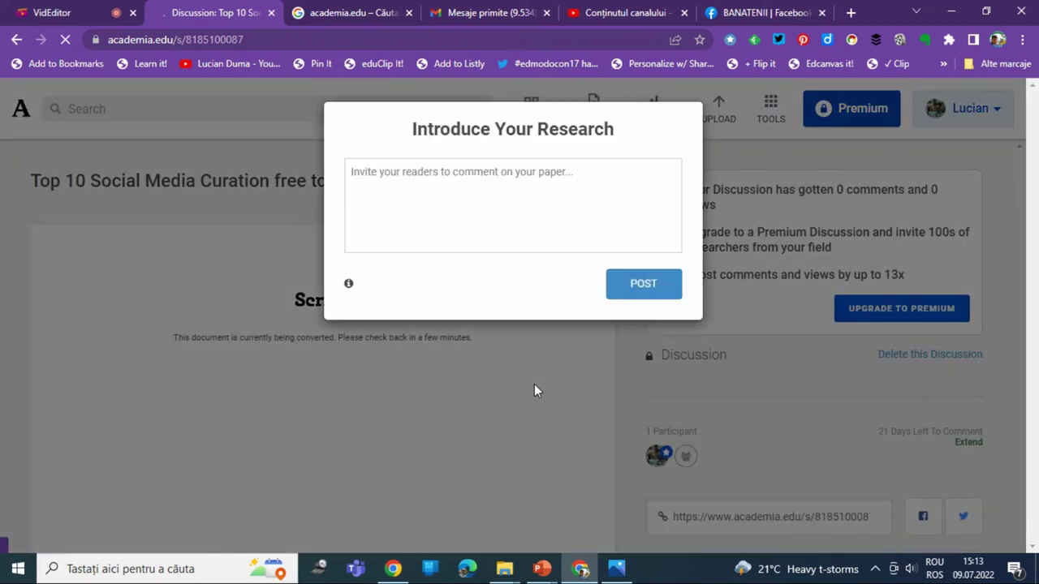
Step: Introduce the research to readers with the text "Curation in Education" and post it to the discussion
{"action": "left_click", "coordinate": [486, 199]}
{"action": "type", "text": "C"}
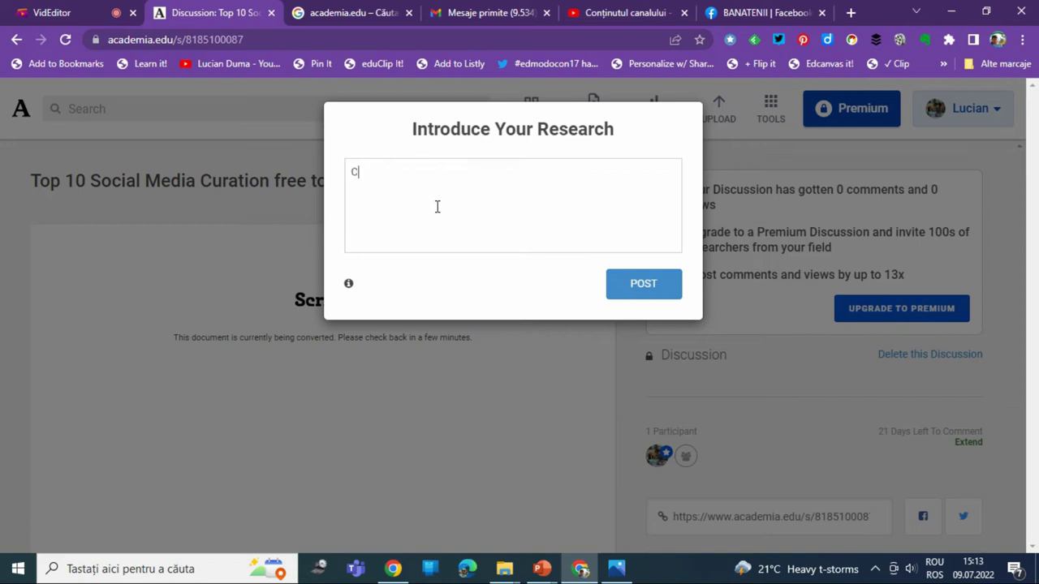
{"action": "type", "text": "uration in Education"}
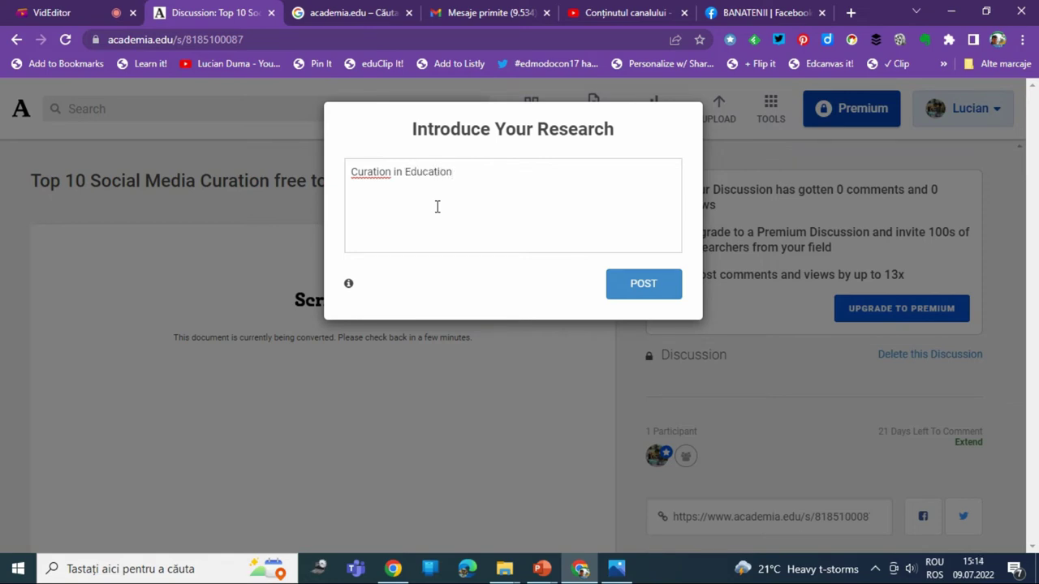
{"action": "mouse_move", "coordinate": [350, 287]}
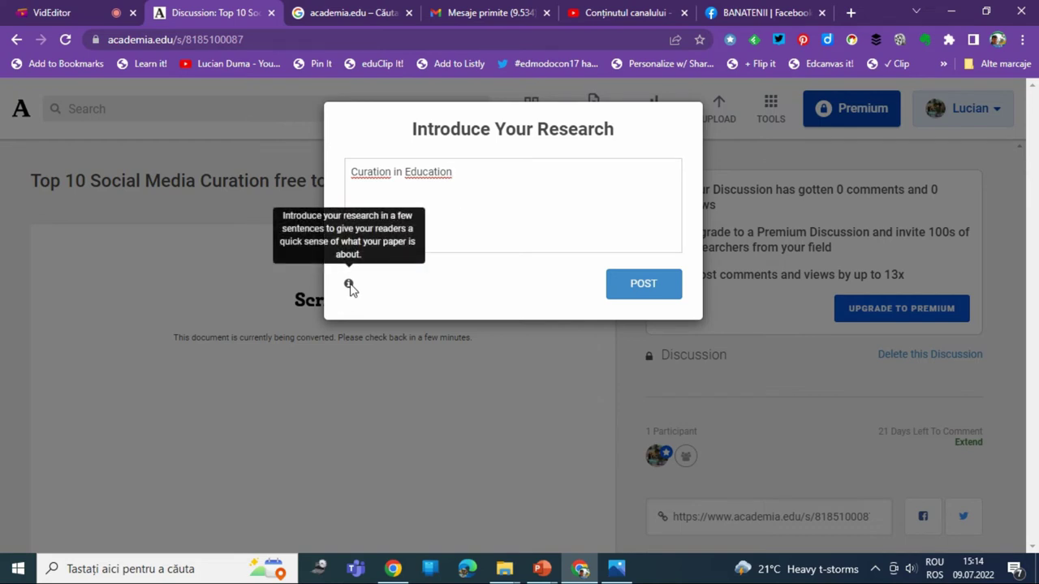
{"action": "left_click", "coordinate": [652, 295]}
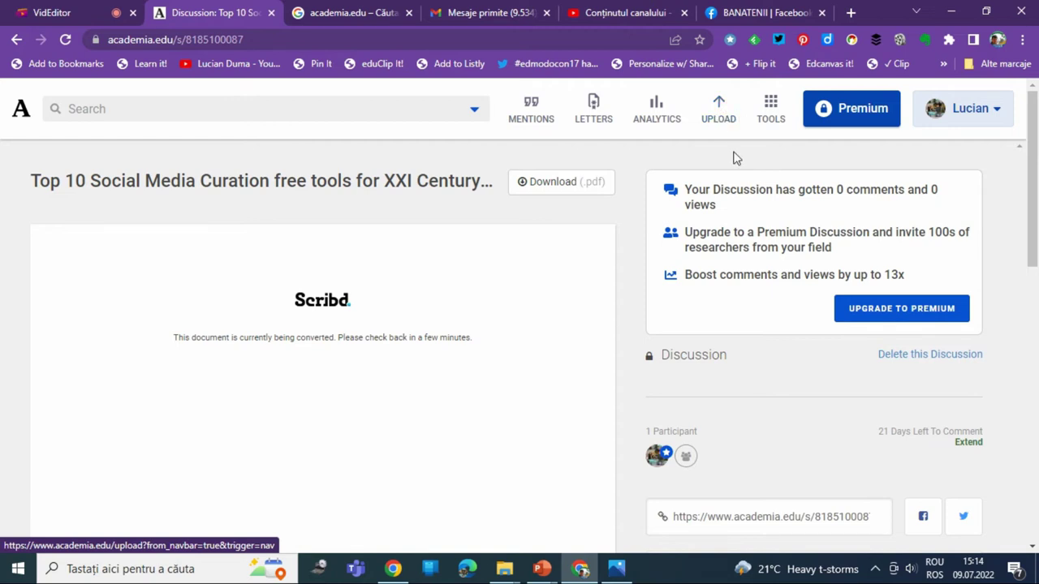
Step: Start a new video upload with the file "2. Tutorial aplicația SymbalooEDU"
{"action": "left_click", "coordinate": [721, 118]}
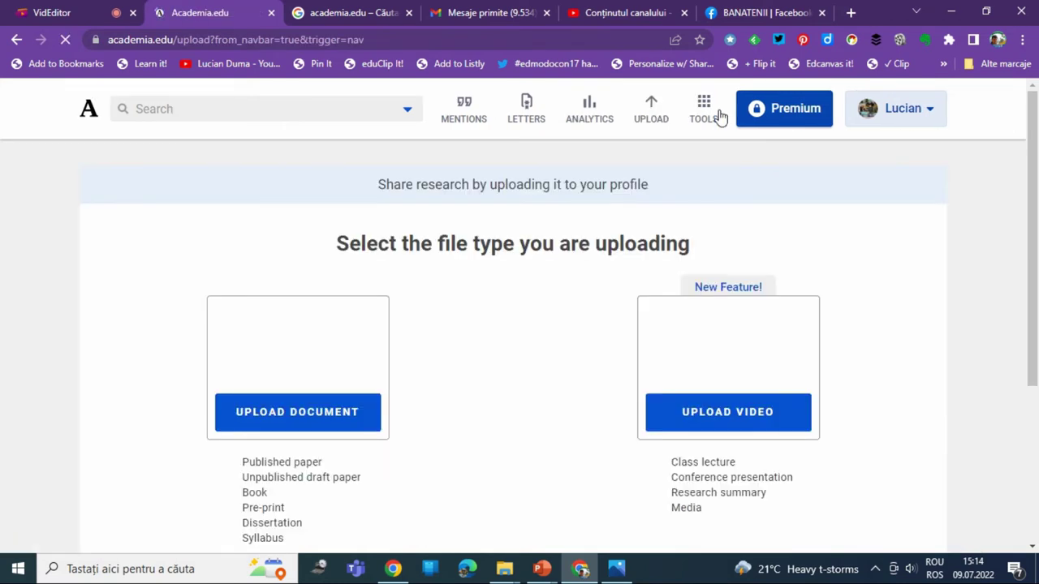
{"action": "scroll", "coordinate": [524, 420], "scroll_direction": "down", "scroll_amount": 2}
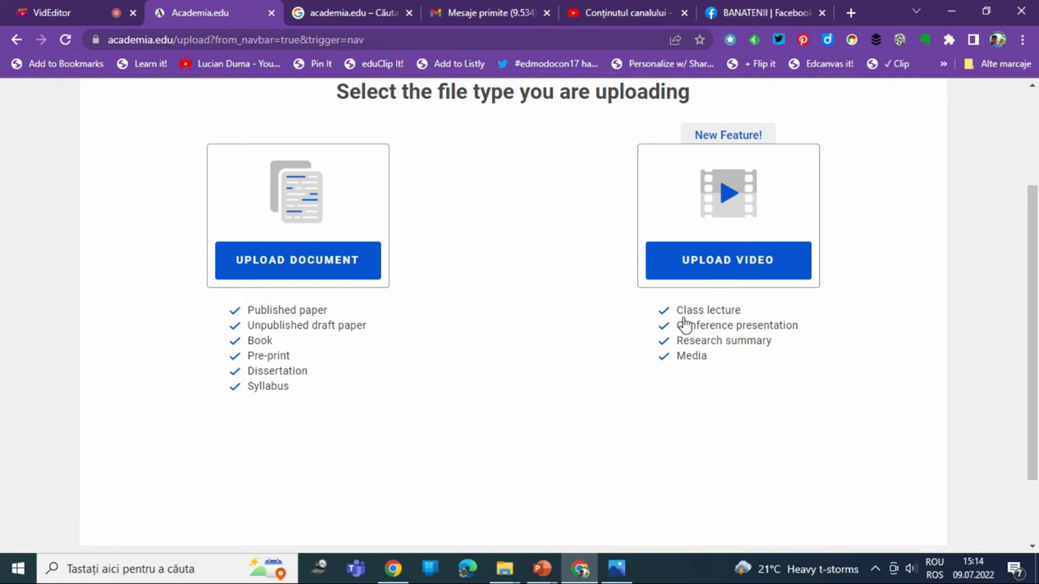
{"action": "left_click", "coordinate": [746, 269]}
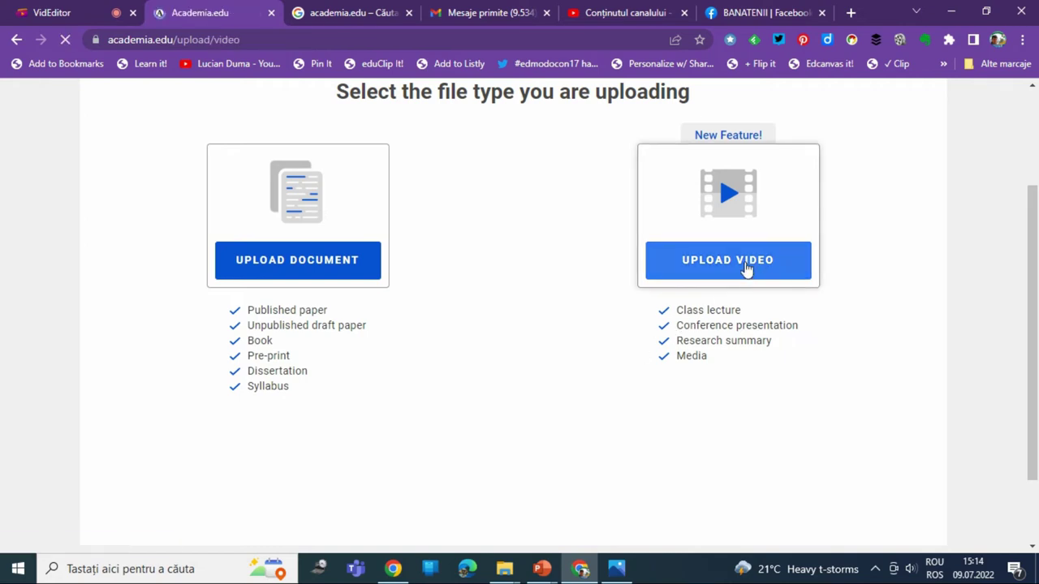
{"action": "scroll", "coordinate": [885, 398], "scroll_direction": "down", "scroll_amount": 2}
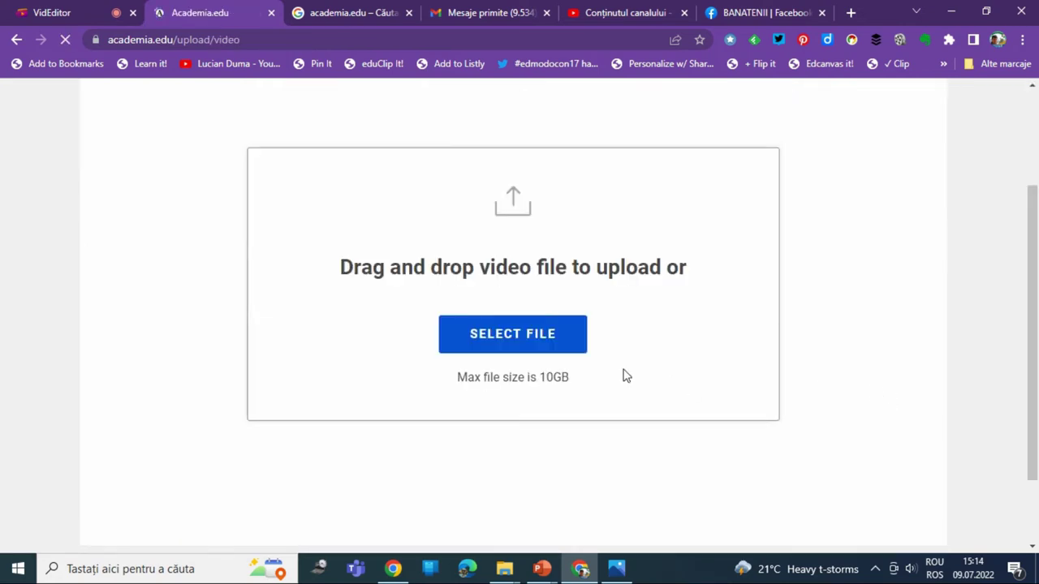
{"action": "left_click", "coordinate": [512, 349]}
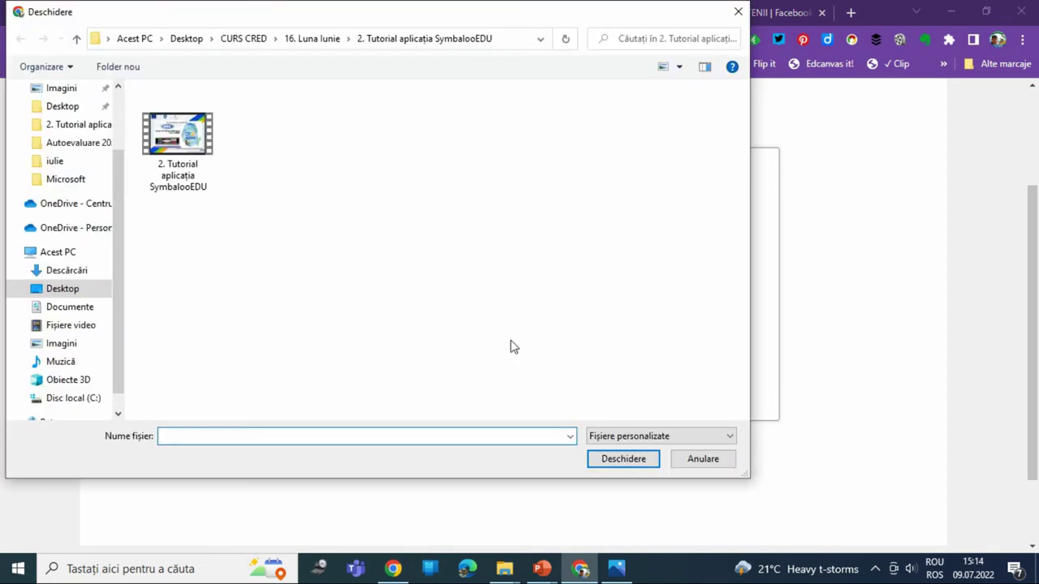
{"action": "left_click", "coordinate": [177, 145]}
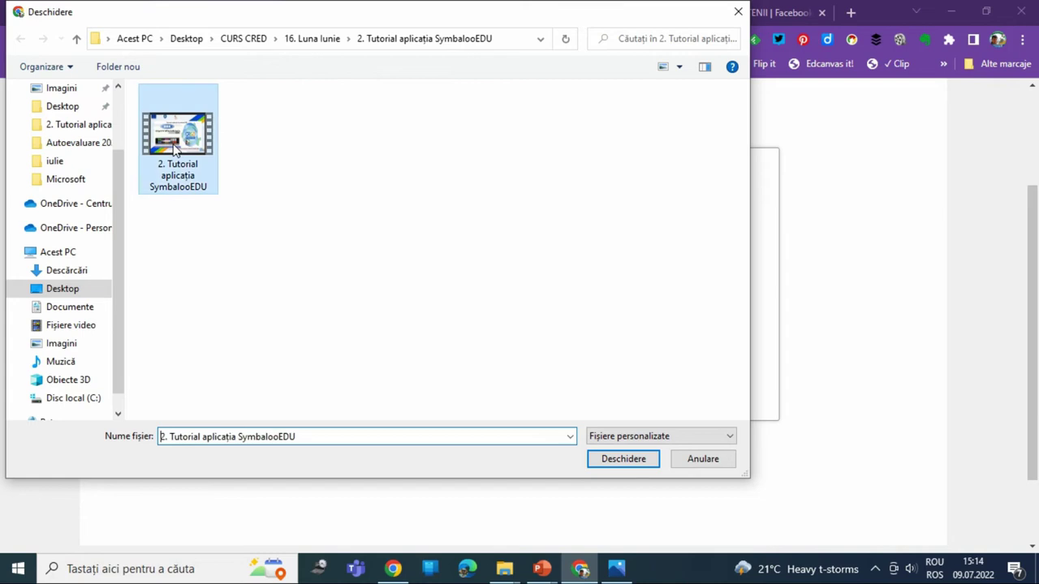
{"action": "left_click", "coordinate": [620, 461]}
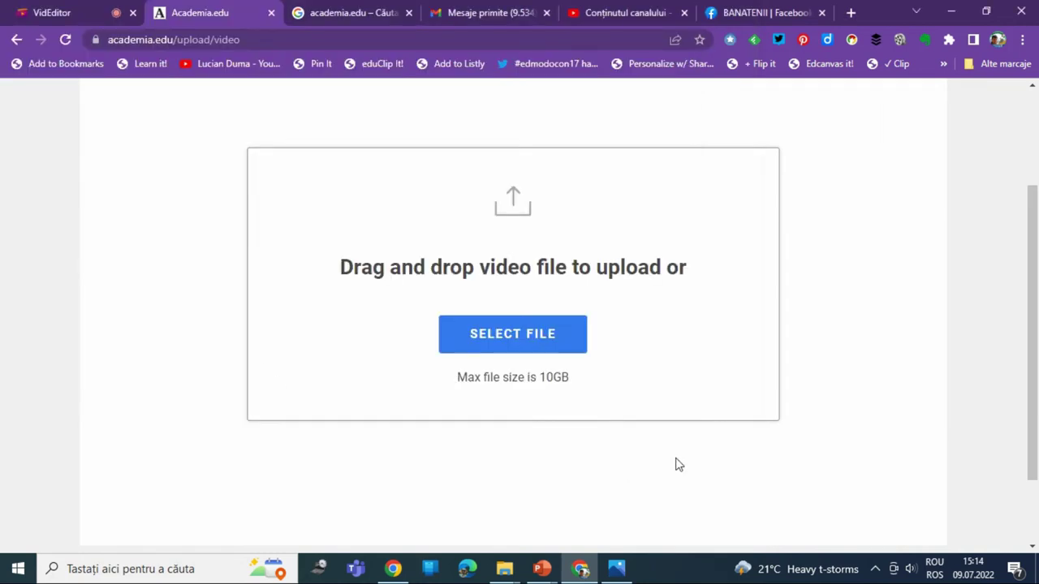
Step: Enter "SymbalooEDU in Education" as the video's title
{"action": "scroll", "coordinate": [799, 406], "scroll_direction": "up", "scroll_amount": 2}
{"action": "left_click", "coordinate": [367, 270]}
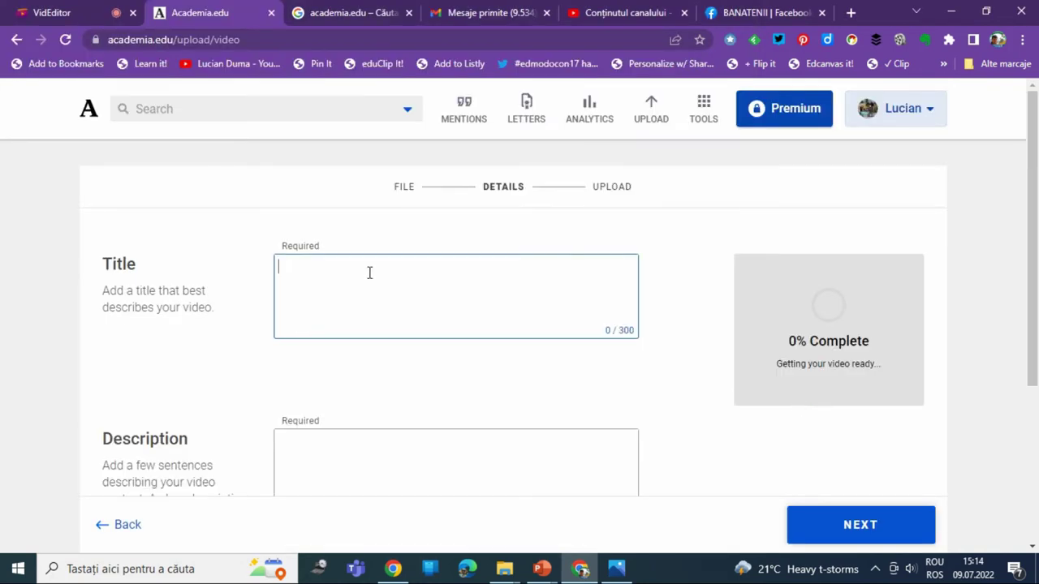
{"action": "type", "text": "Sy"}
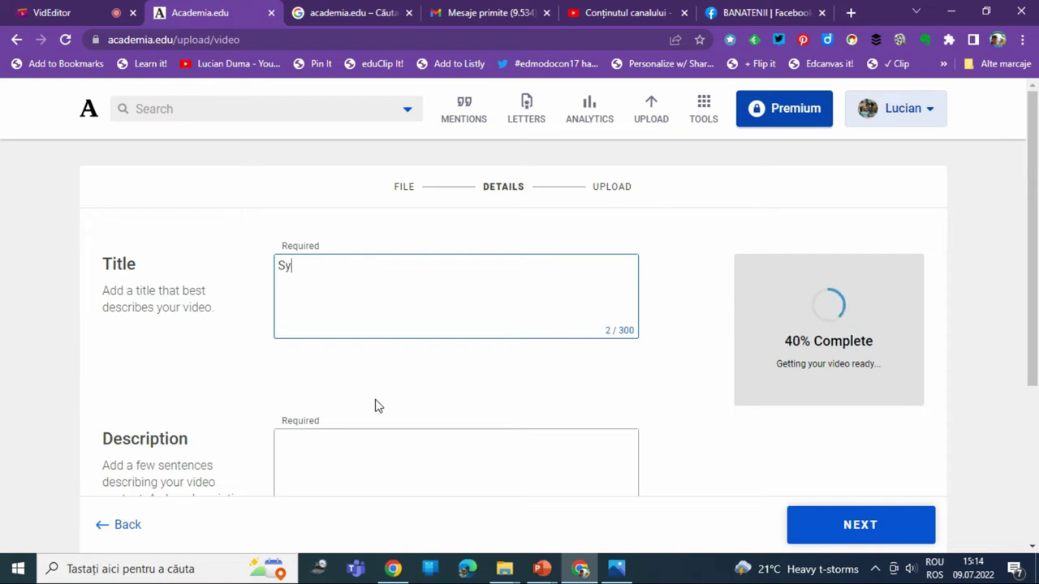
{"action": "type", "text": "mbalooE"}
{"action": "type", "text": "DU 4"}
{"action": "key", "text": "BackSpace"}
{"action": "type", "text": "in "}
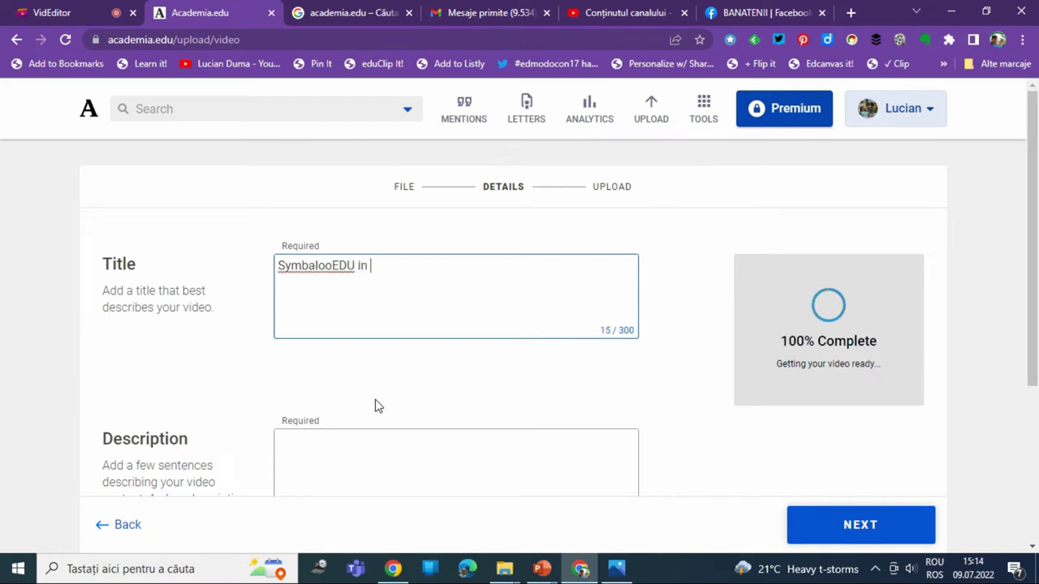
{"action": "type", "text": "Education"}
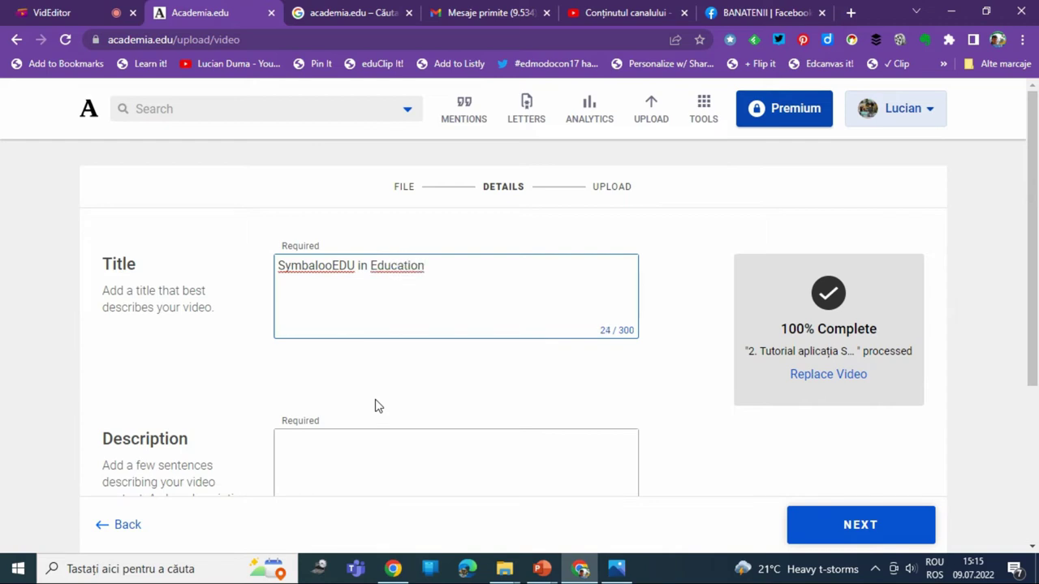
Step: Start the video's description with "Symba" and extend the title with "- tutorial"
{"action": "scroll", "coordinate": [373, 408], "scroll_direction": "down", "scroll_amount": 3}
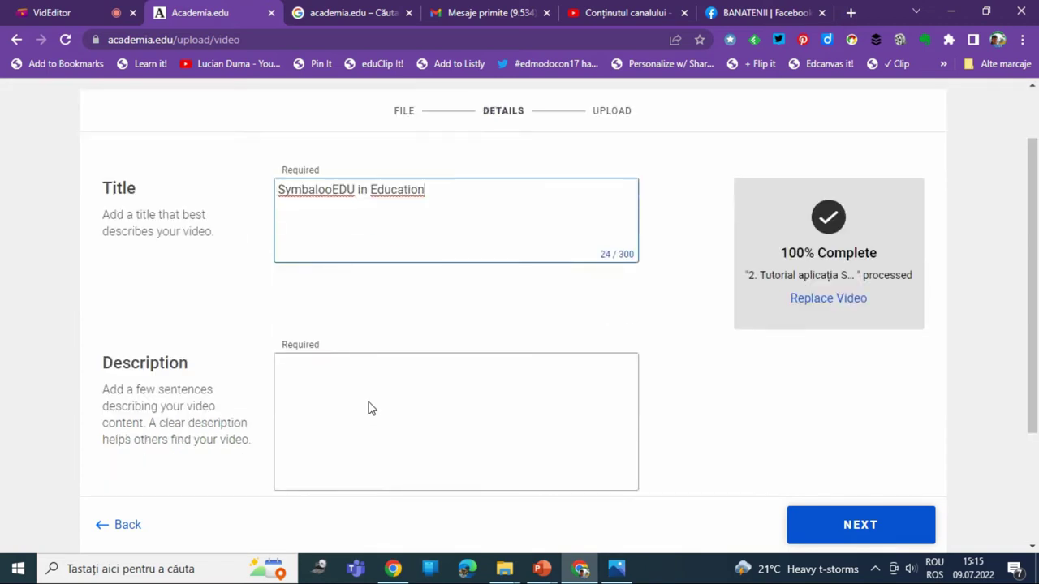
{"action": "left_click", "coordinate": [351, 352]}
{"action": "type", "text": "Symba"}
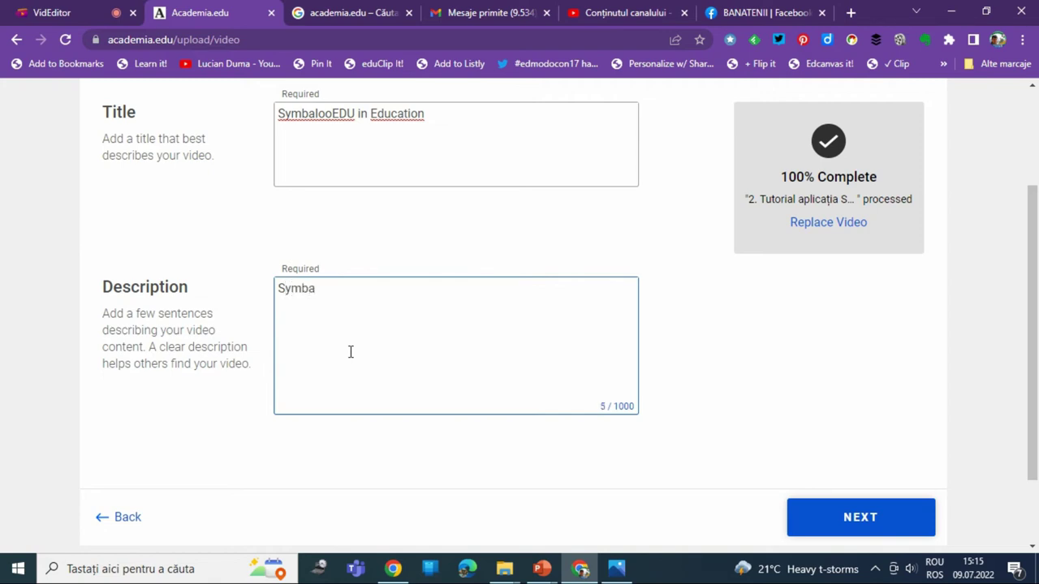
{"action": "left_click", "coordinate": [454, 129]}
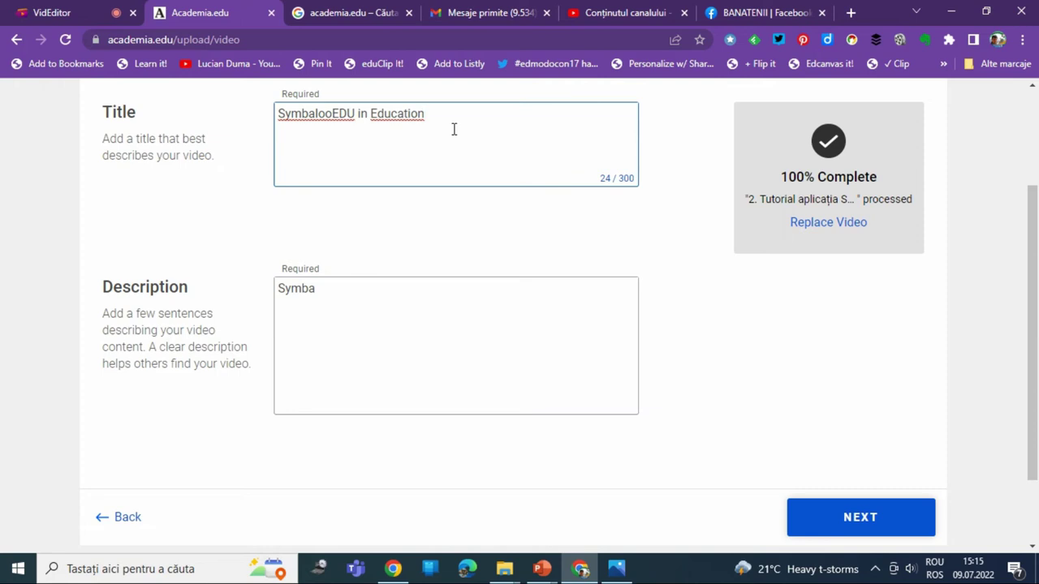
{"action": "type", "text": "- tutorial"}
Step: Complete the description as "SymbalooEDU Tutorial- Open Educational Resources" and proceed to the video's category settings
{"action": "left_click", "coordinate": [566, 291]}
{"action": "type", "text": "looEDU Tutorial- Open Educational Resource"}
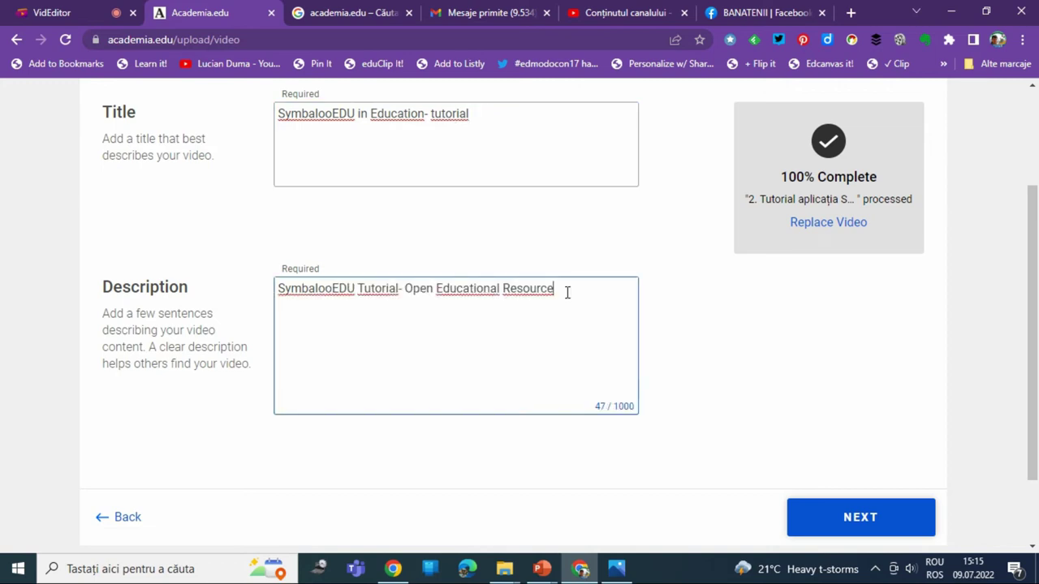
{"action": "type", "text": "s"}
{"action": "left_click", "coordinate": [880, 521]}
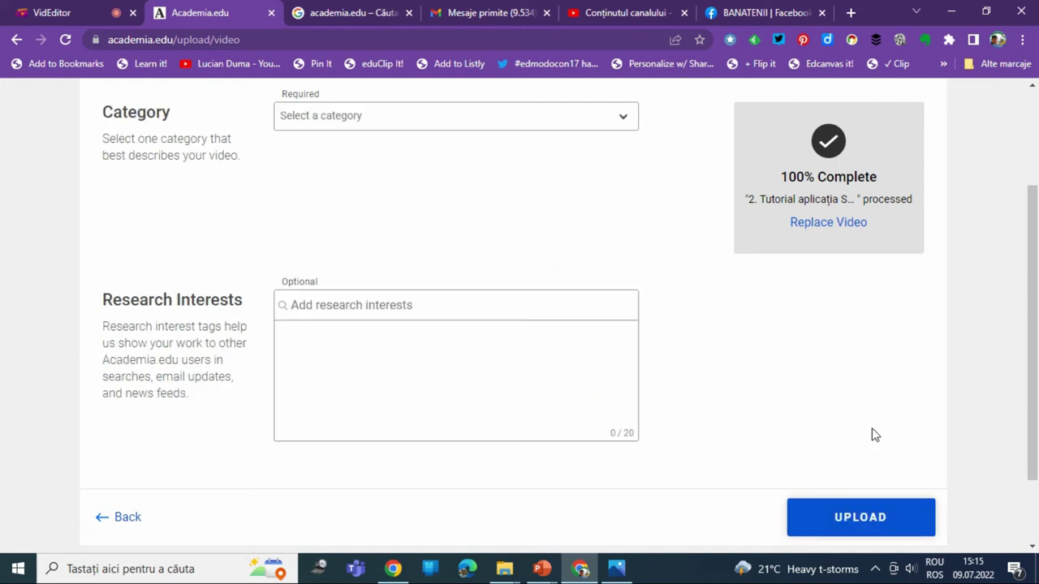
Step: Set the video's category to Other and suggest "OER" as the new category
{"action": "scroll", "coordinate": [669, 424], "scroll_direction": "up", "scroll_amount": 2}
{"action": "left_click", "coordinate": [421, 267]}
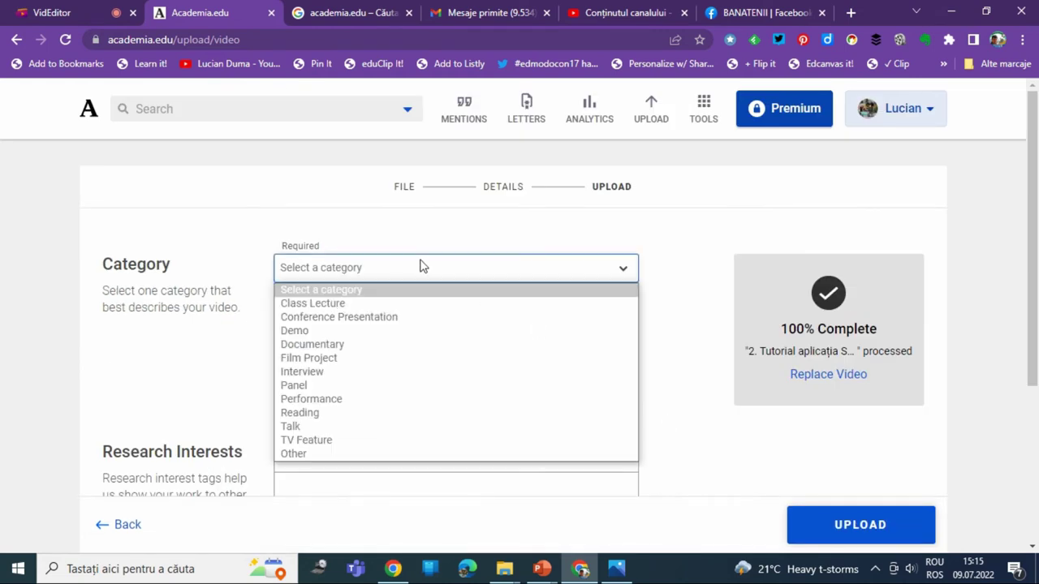
{"action": "left_click", "coordinate": [309, 457]}
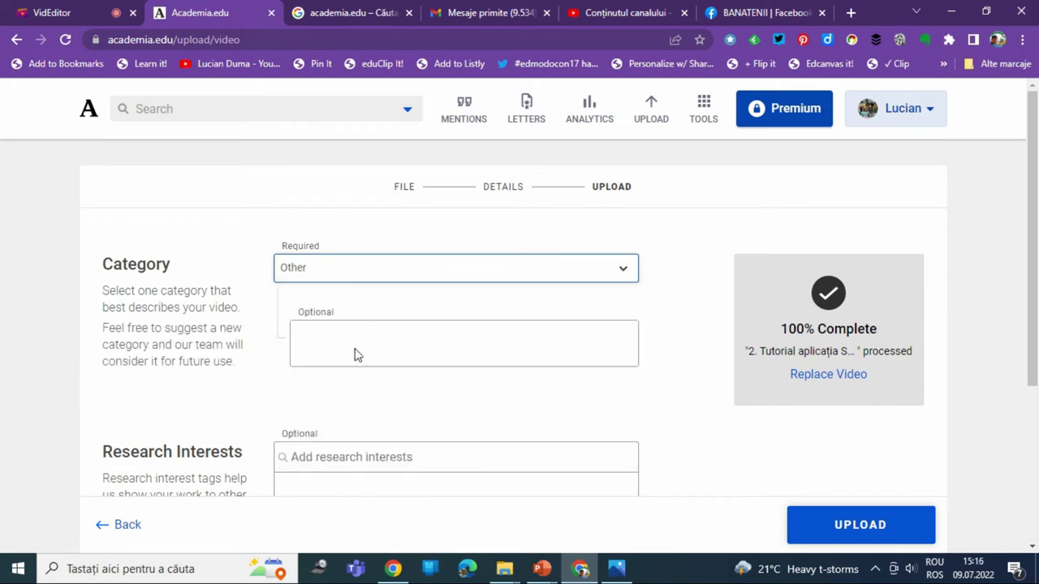
{"action": "left_click", "coordinate": [367, 335]}
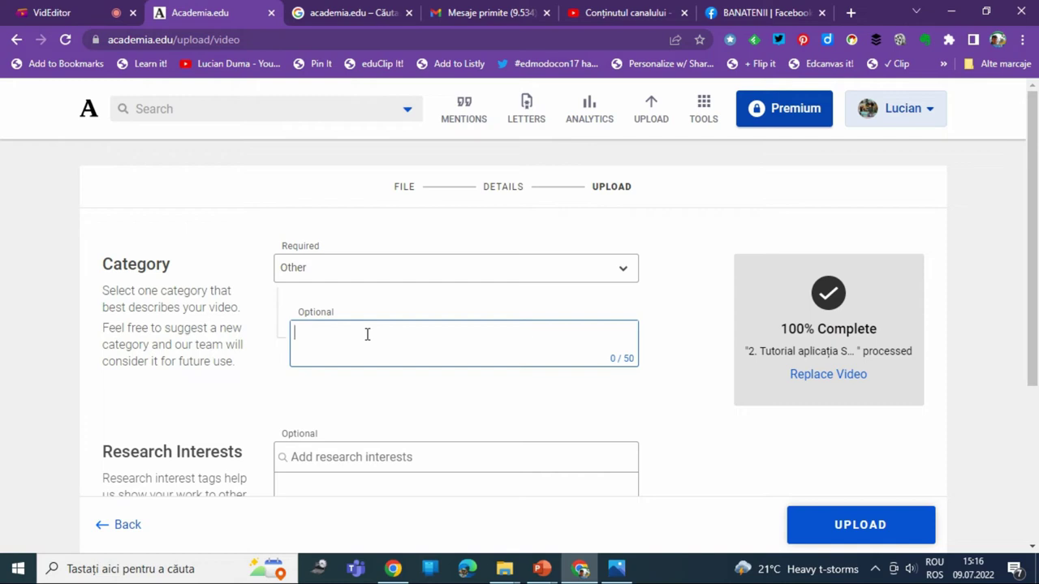
{"action": "type", "text": "OER"}
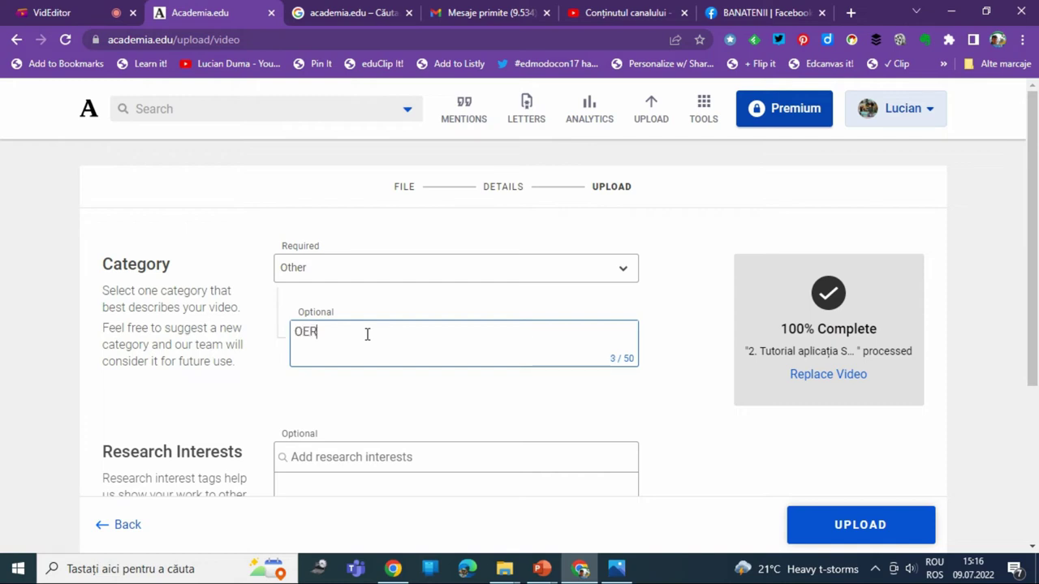